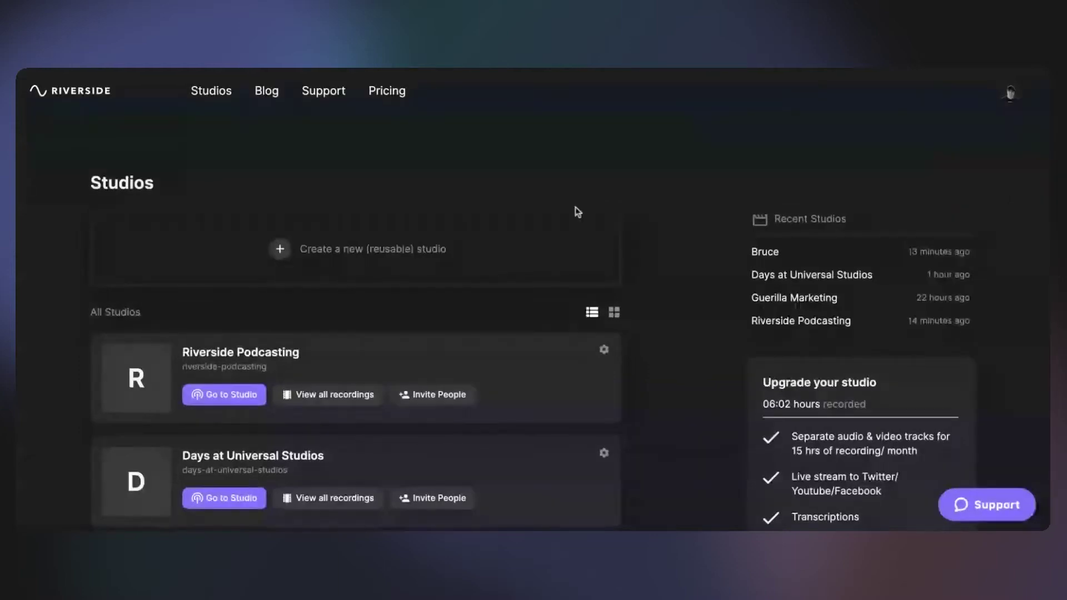
pyautogui.scroll(-3, 489, 267)
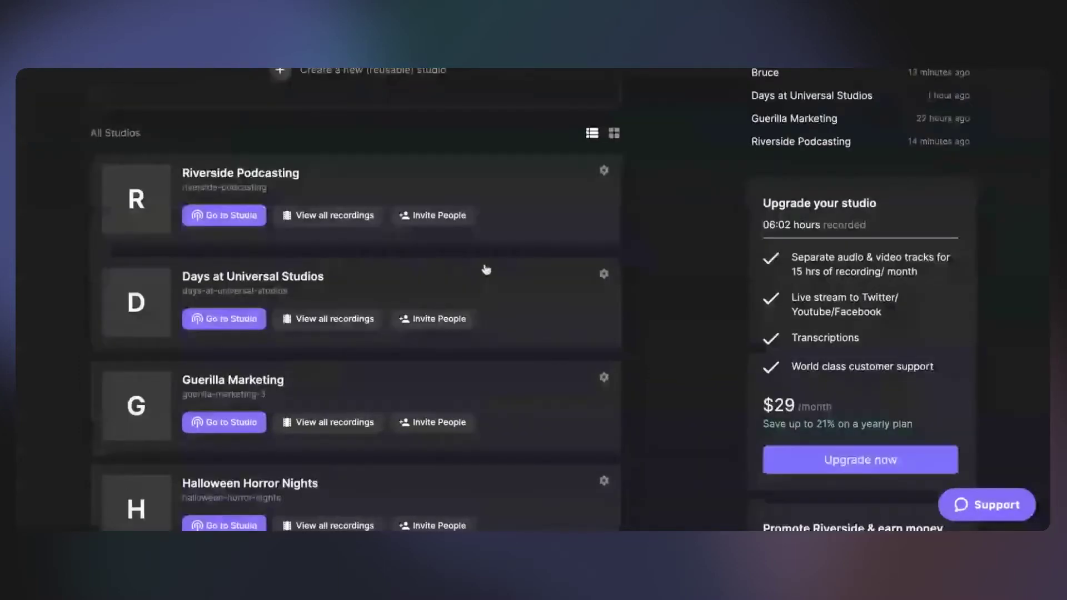
pyautogui.scroll(3, 489, 278)
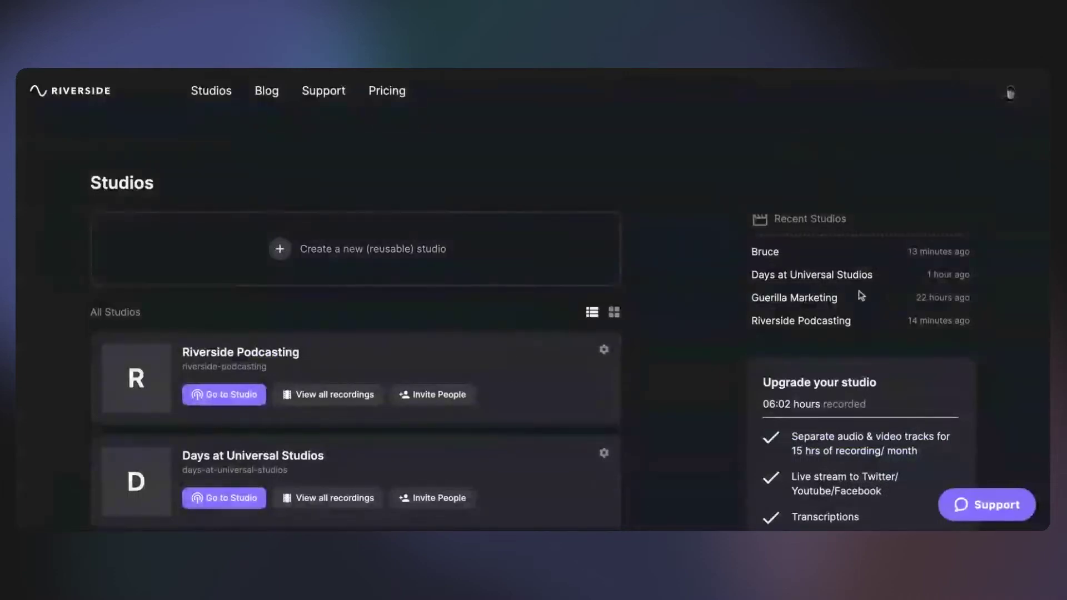
pyautogui.scroll(-1, 791, 296)
pyautogui.scroll(-3, 789, 296)
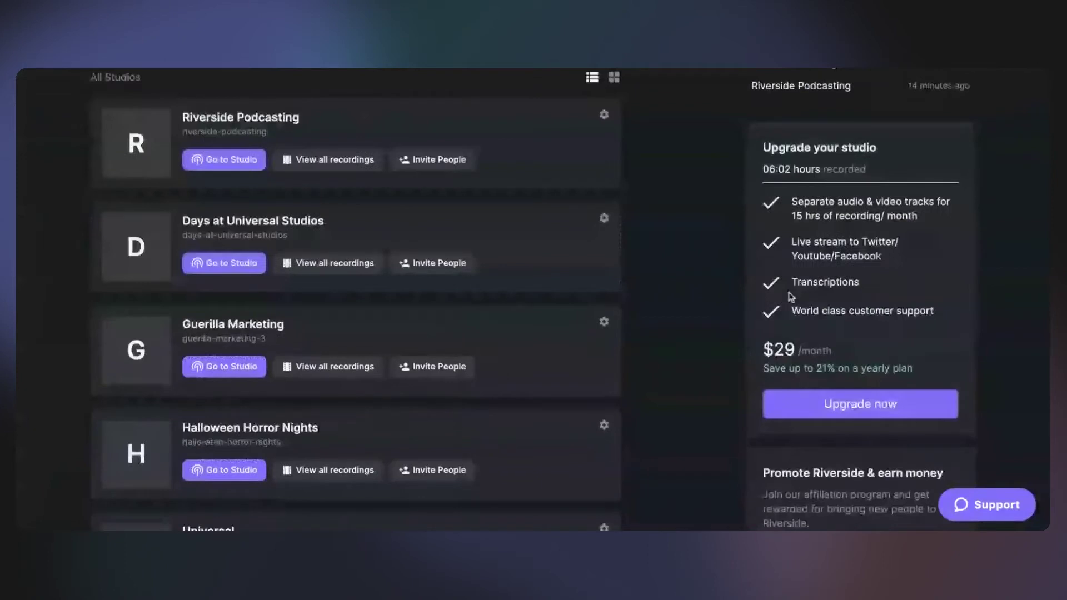
pyautogui.scroll(3, 583, 143)
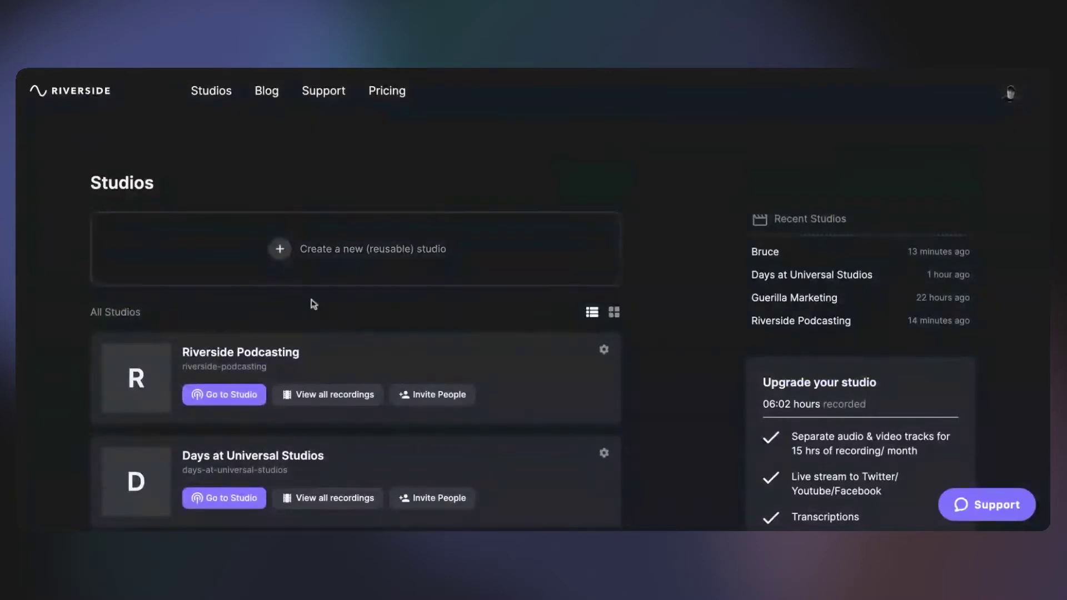
pyautogui.scroll(-12, 437, 364)
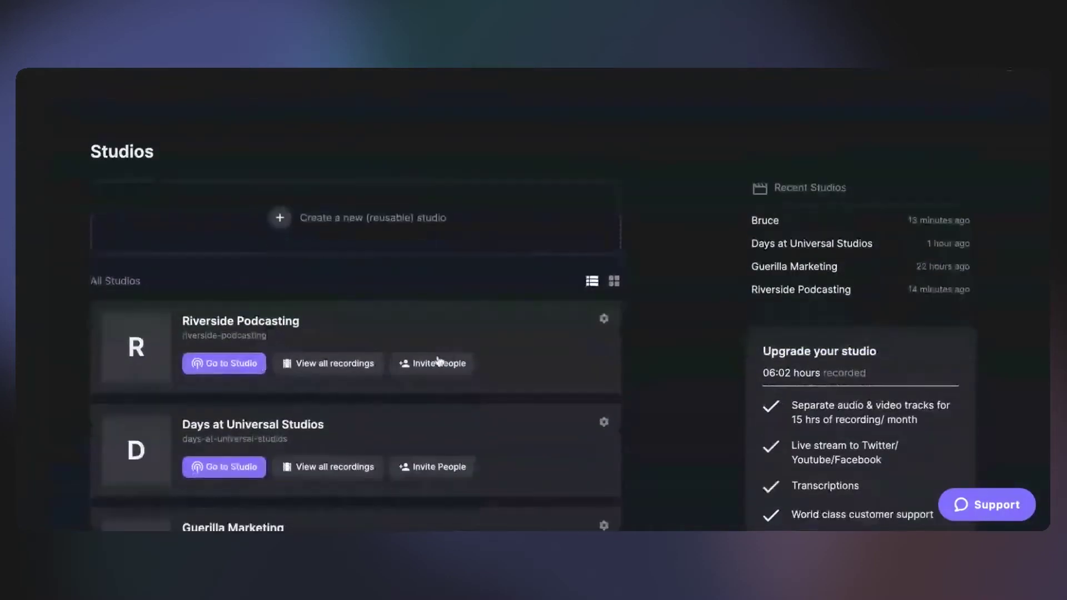
pyautogui.scroll(2, 428, 361)
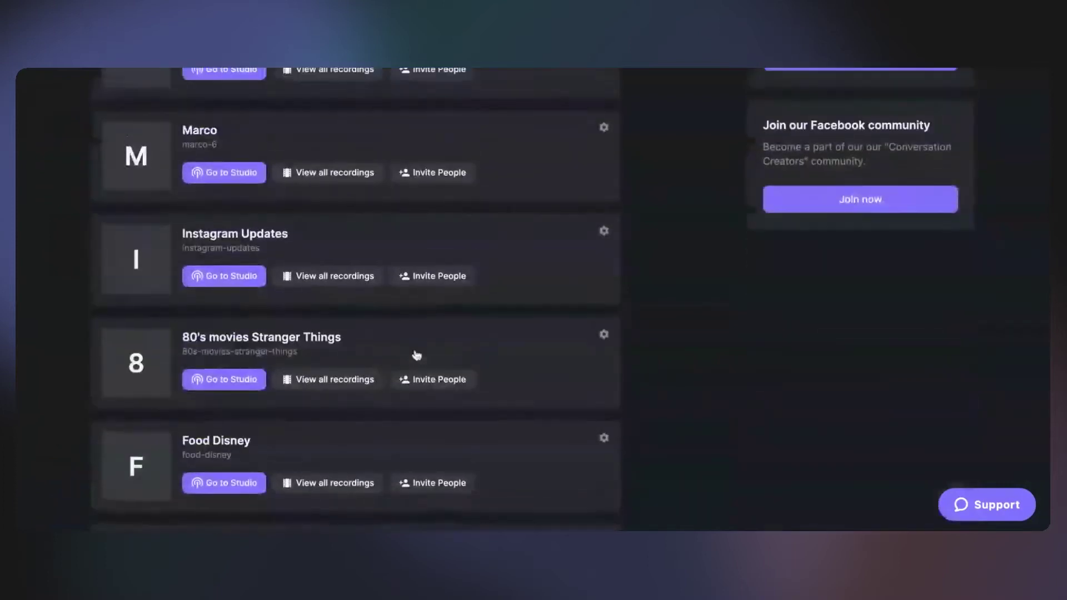
# Open the studio's Untitled Recording page, browse down to Clips, and open the Marker 12:37 clip
pyautogui.click(340, 189)
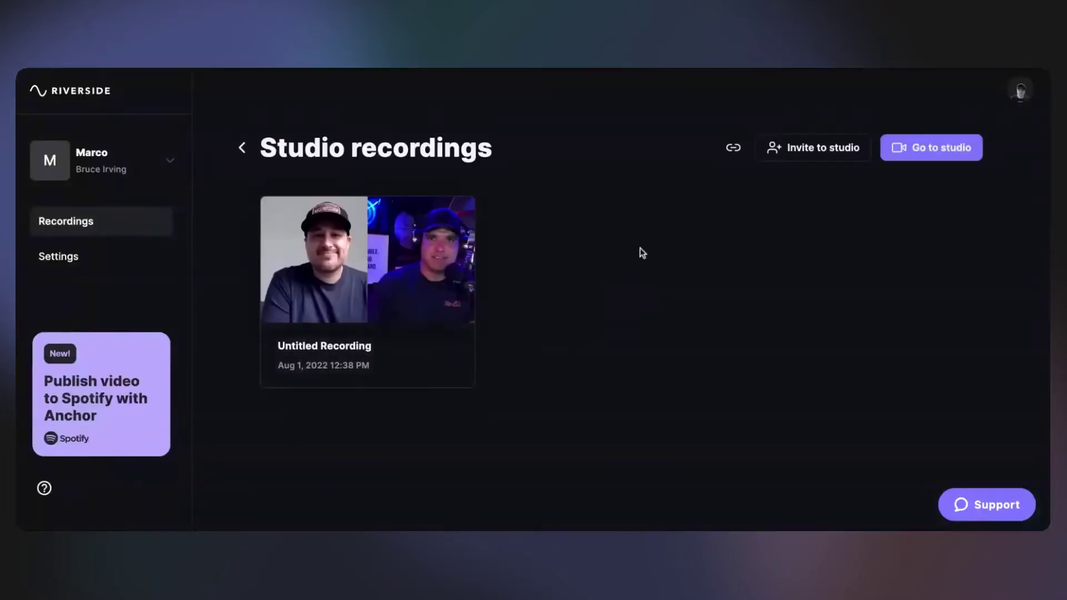
pyautogui.click(378, 280)
pyautogui.scroll(-5, 612, 231)
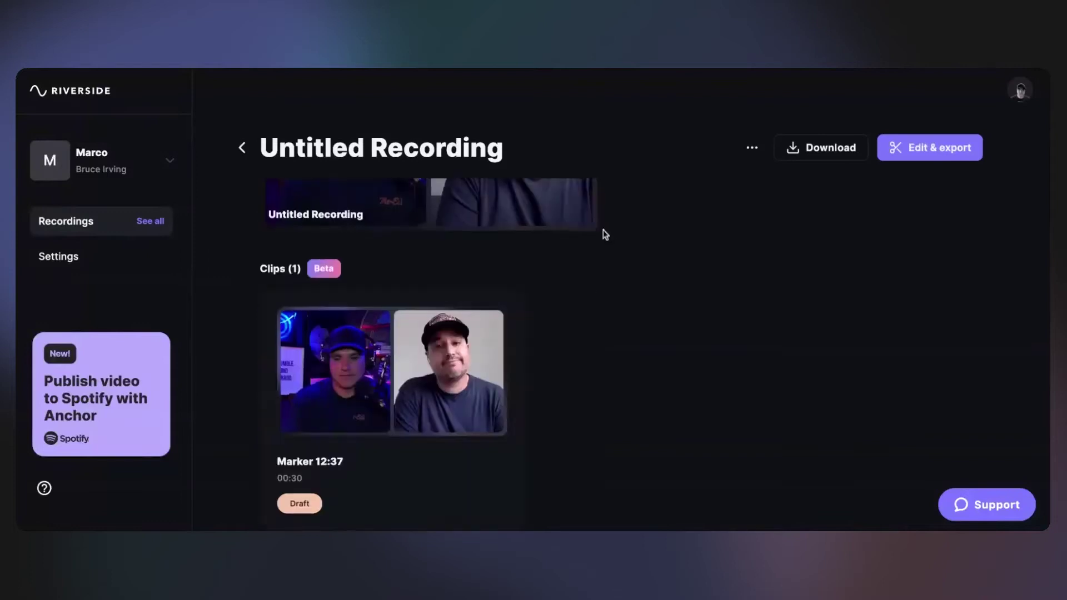
pyautogui.scroll(-8, 609, 271)
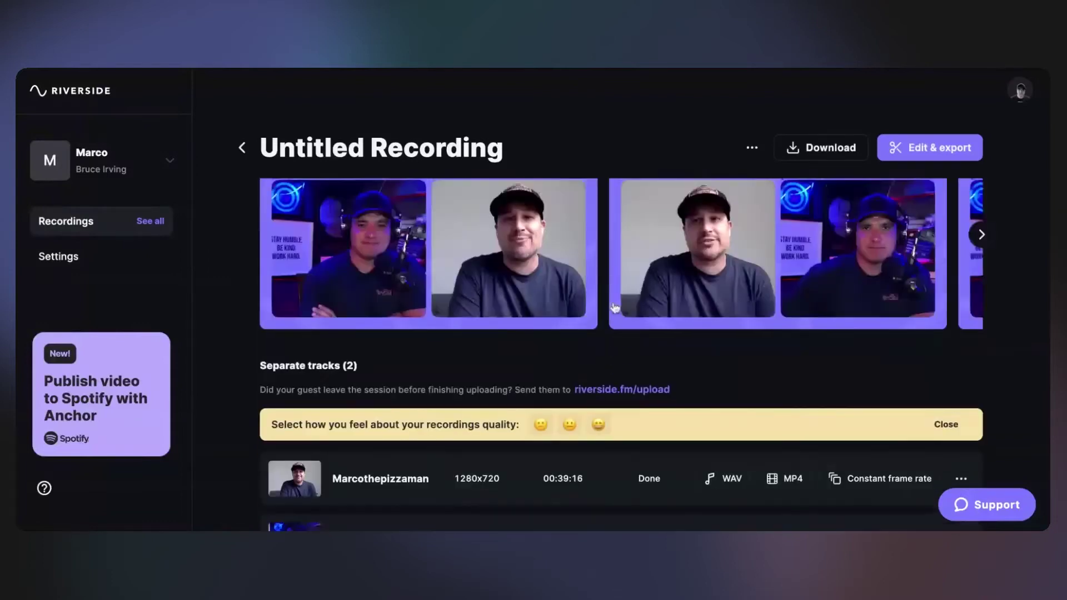
pyautogui.scroll(10, 614, 307)
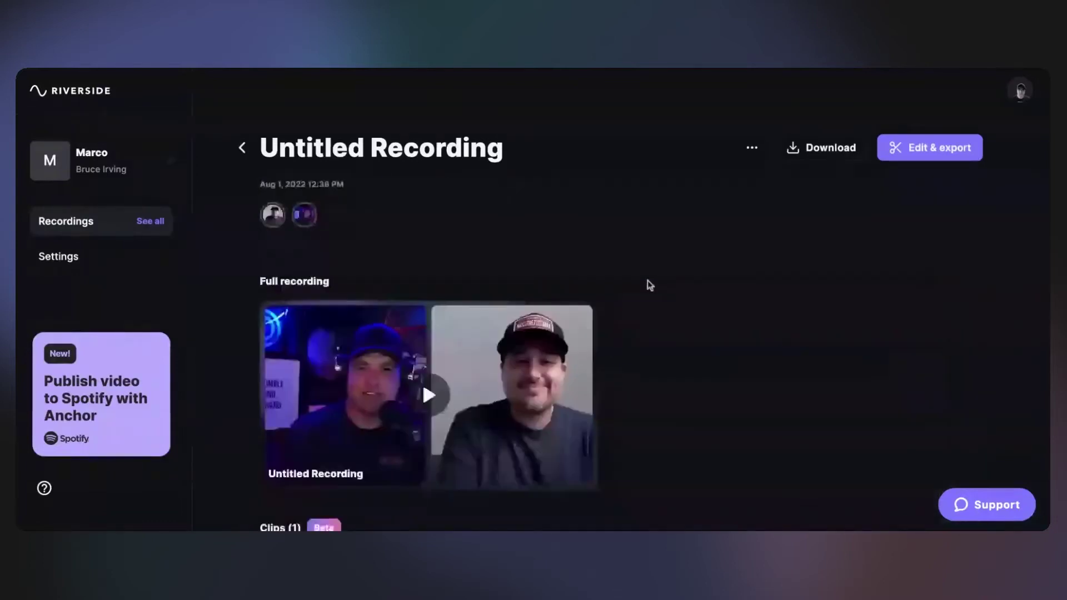
pyautogui.scroll(-6, 644, 280)
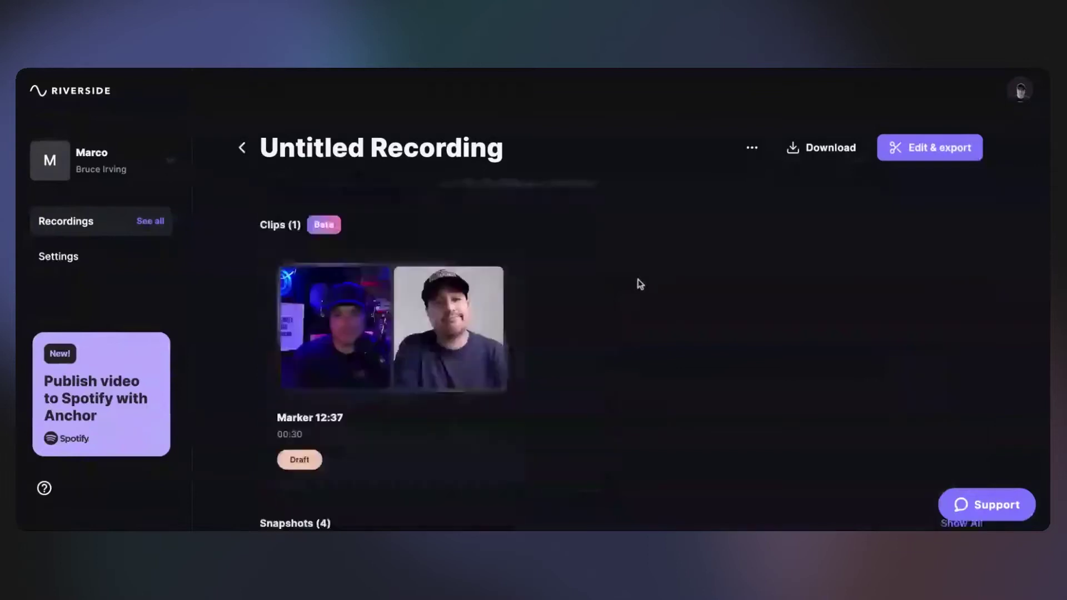
pyautogui.scroll(-3, 640, 285)
pyautogui.scroll(7, 639, 287)
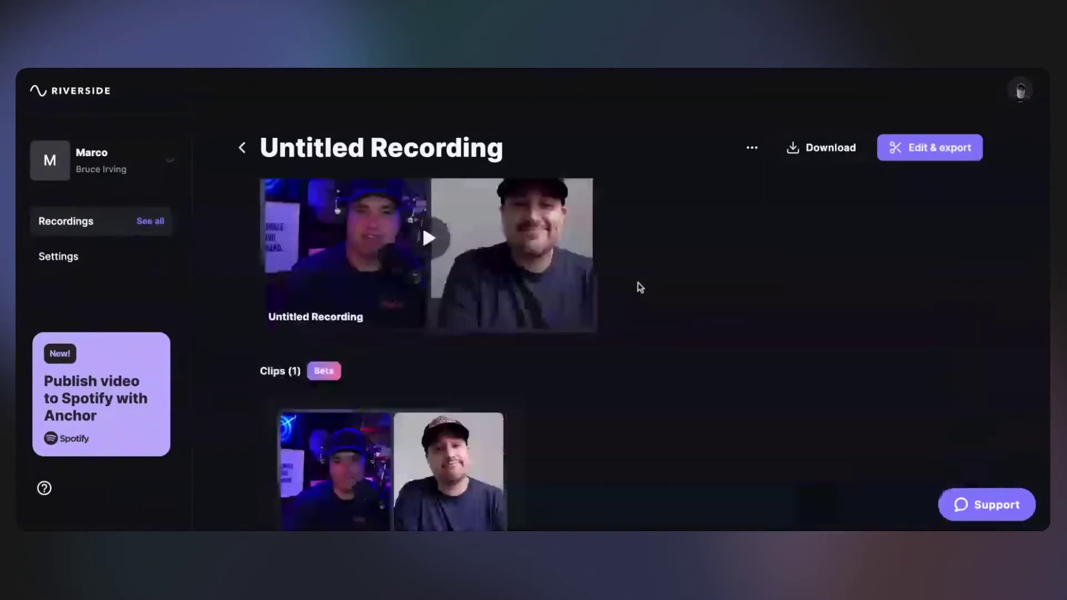
pyautogui.scroll(-3, 640, 288)
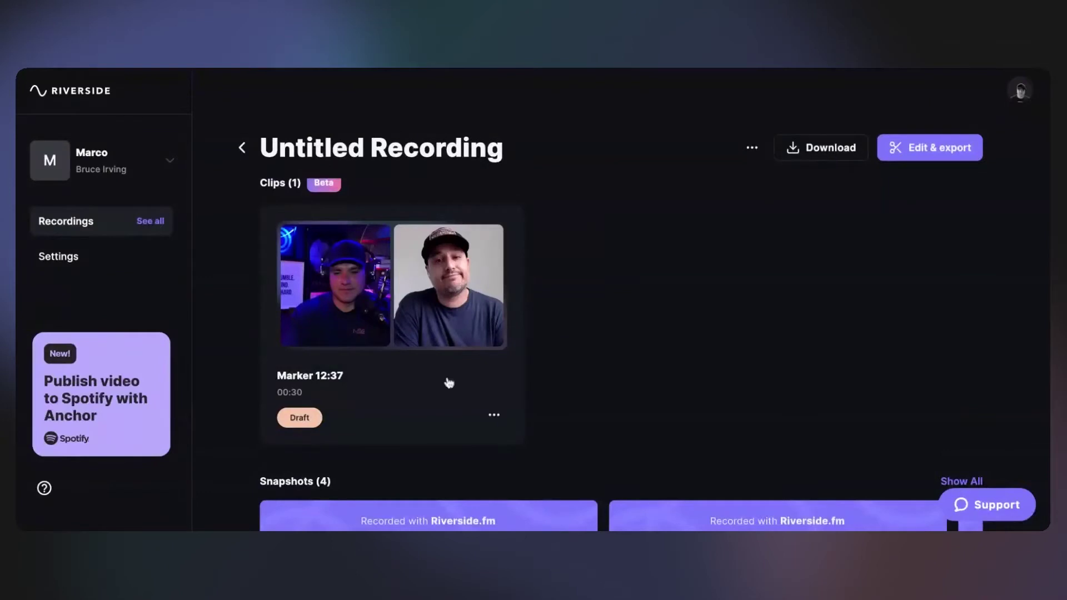
pyautogui.click(435, 319)
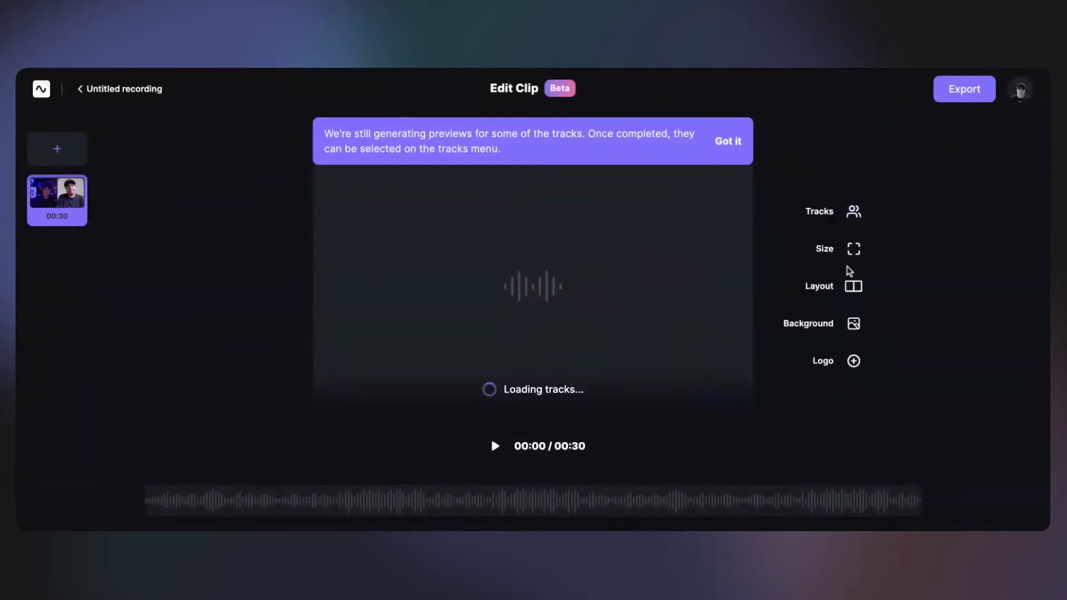
# Try 9:16 and 16:9, set the Marker 12:37 clip to square 1:1, and return to the recording page
pyautogui.moveTo(853, 250)
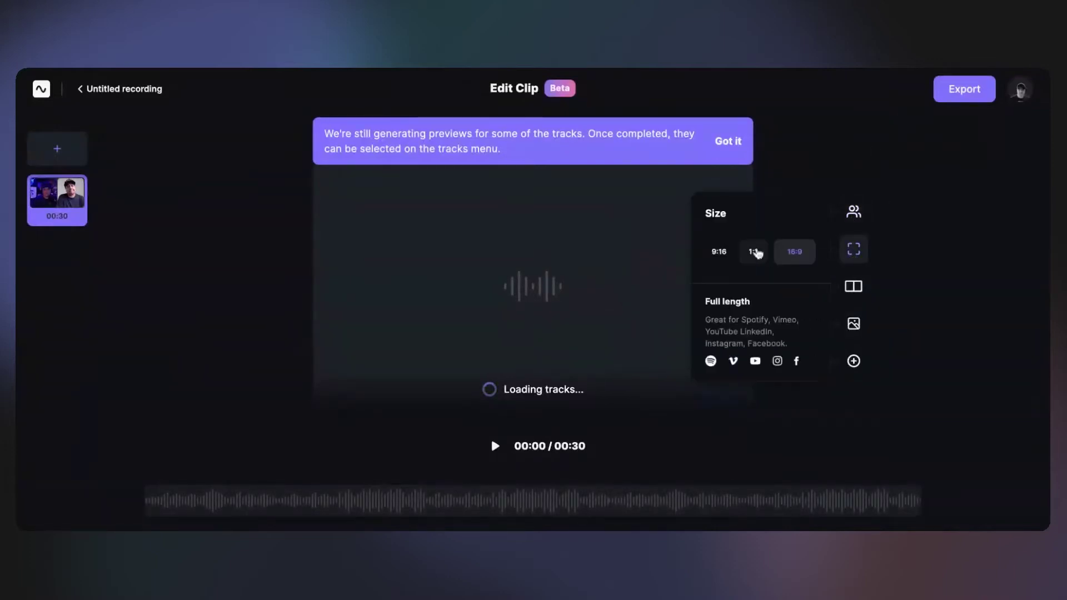
pyautogui.click(721, 255)
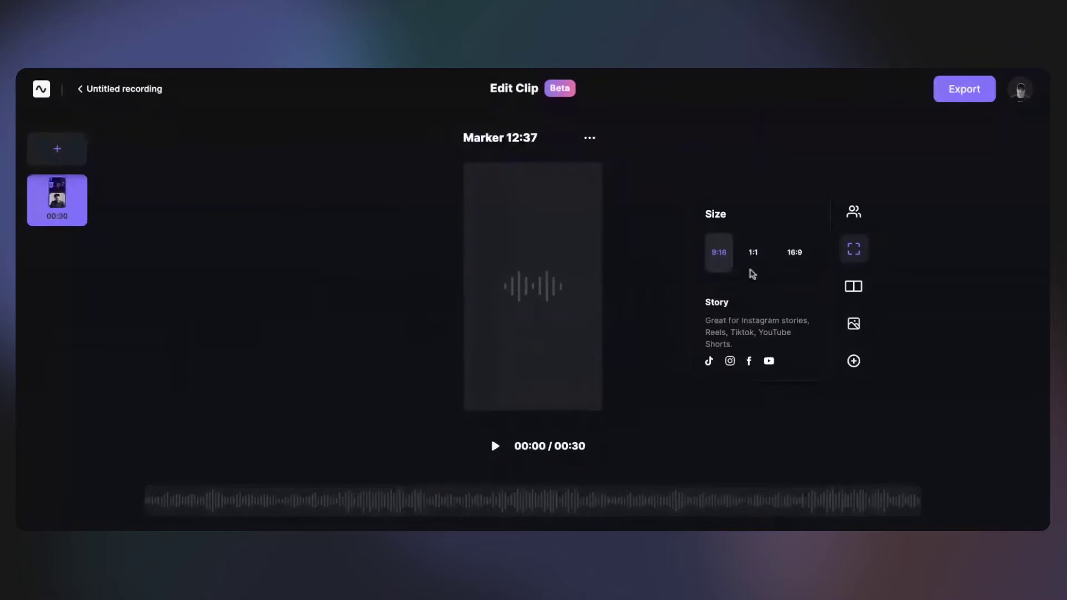
pyautogui.click(802, 259)
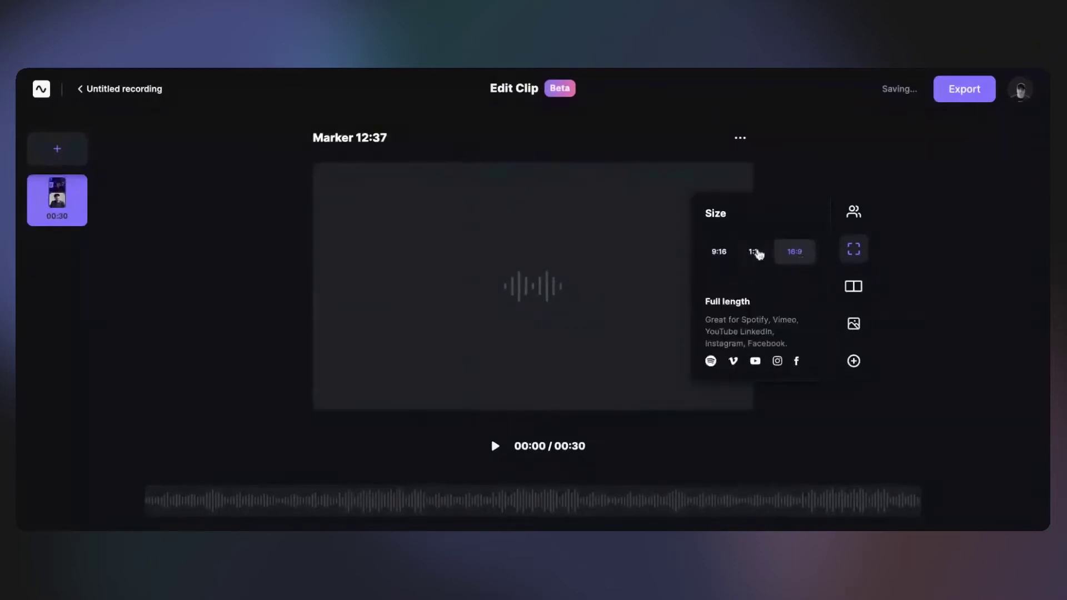
pyautogui.click(753, 251)
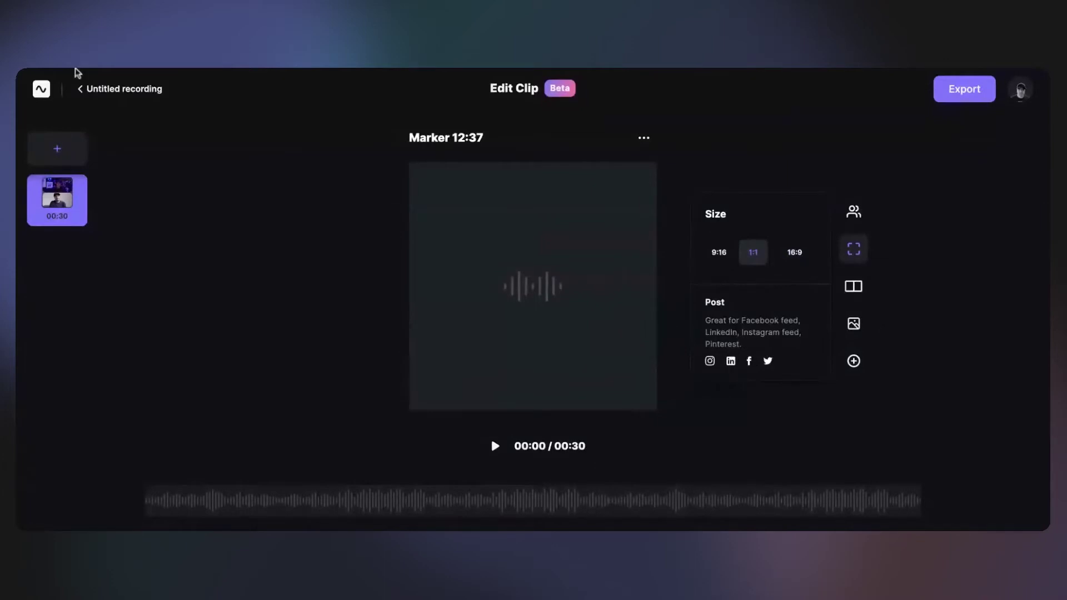
pyautogui.click(82, 90)
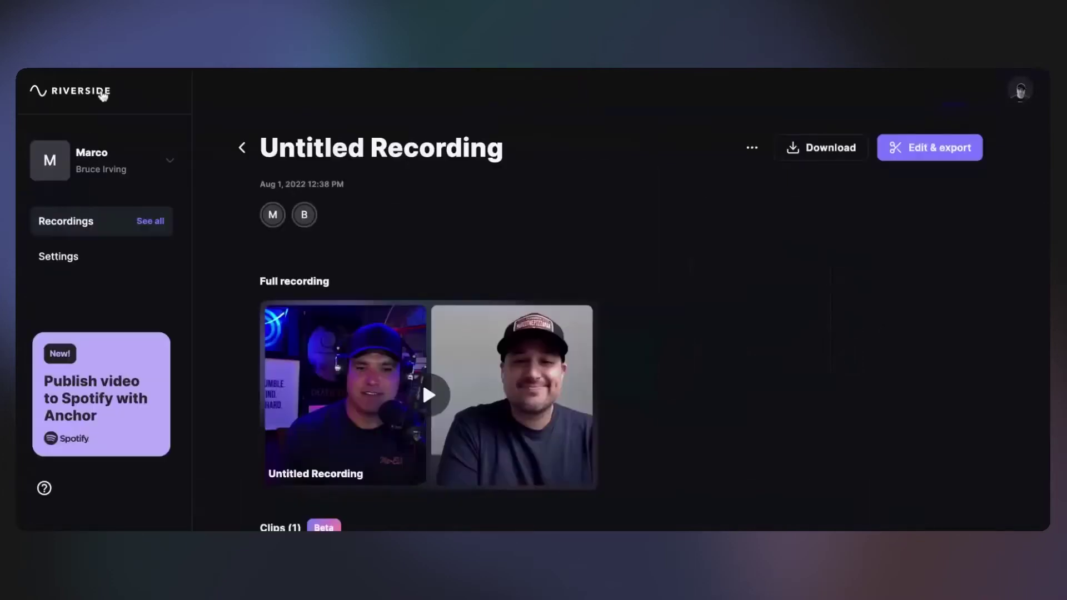
# Return to the Studios dashboard and start a new studio titled Bruce
pyautogui.click(102, 95)
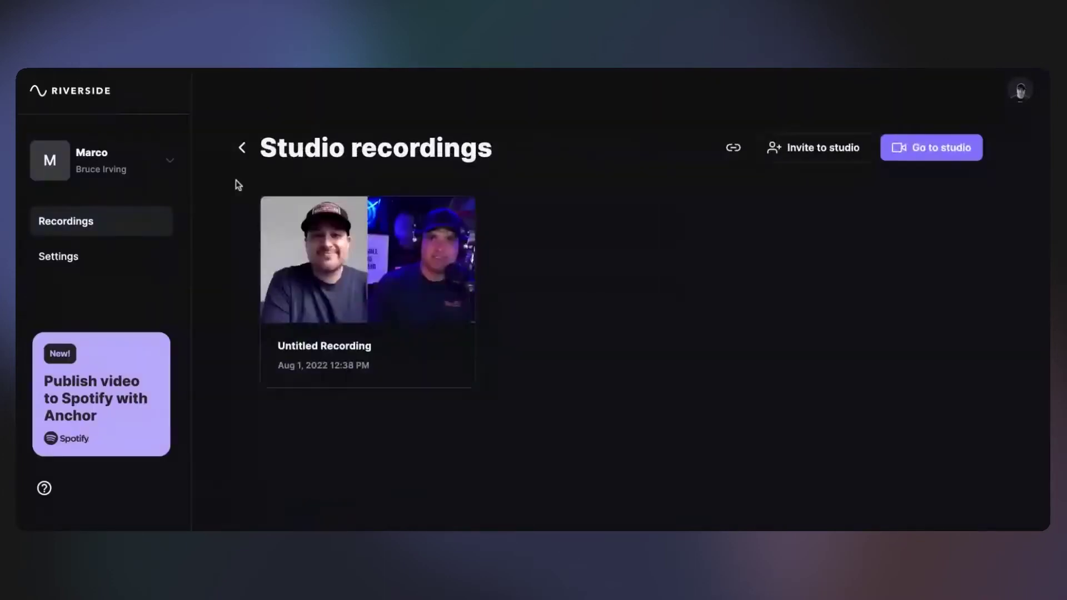
pyautogui.click(241, 148)
pyautogui.click(384, 250)
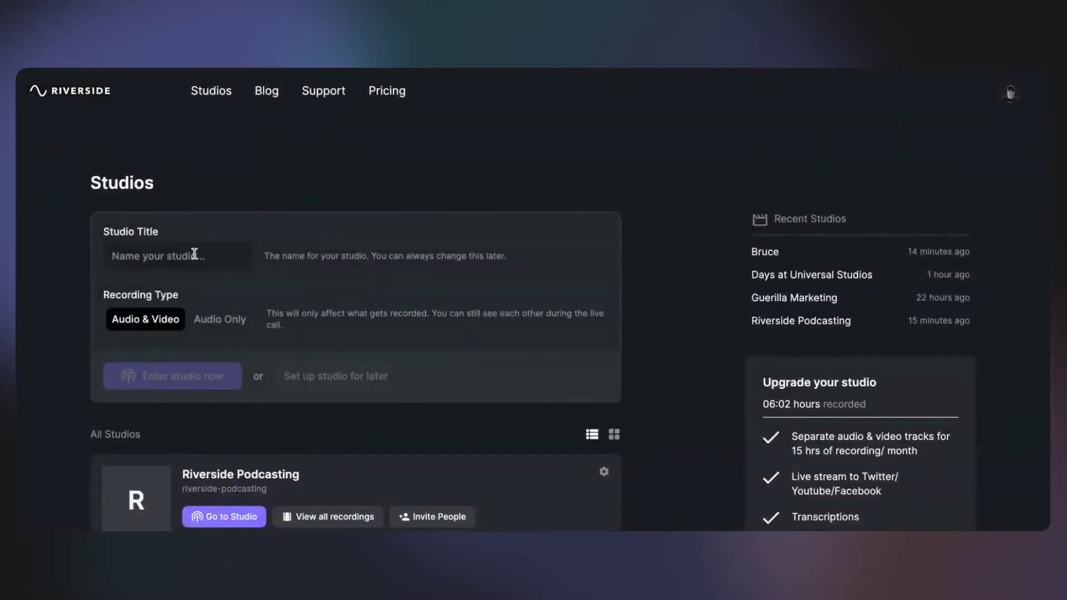
pyautogui.click(194, 255)
pyautogui.write('Bruce')
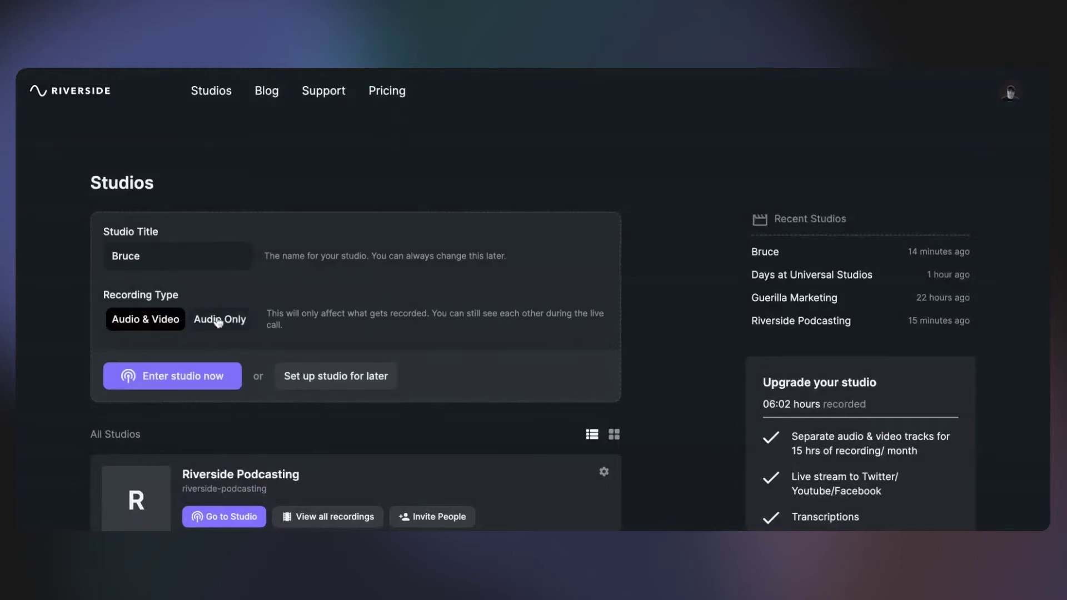
# Choose to set up a studio for later, open then cancel scheduling, and go back to studios
pyautogui.click(360, 375)
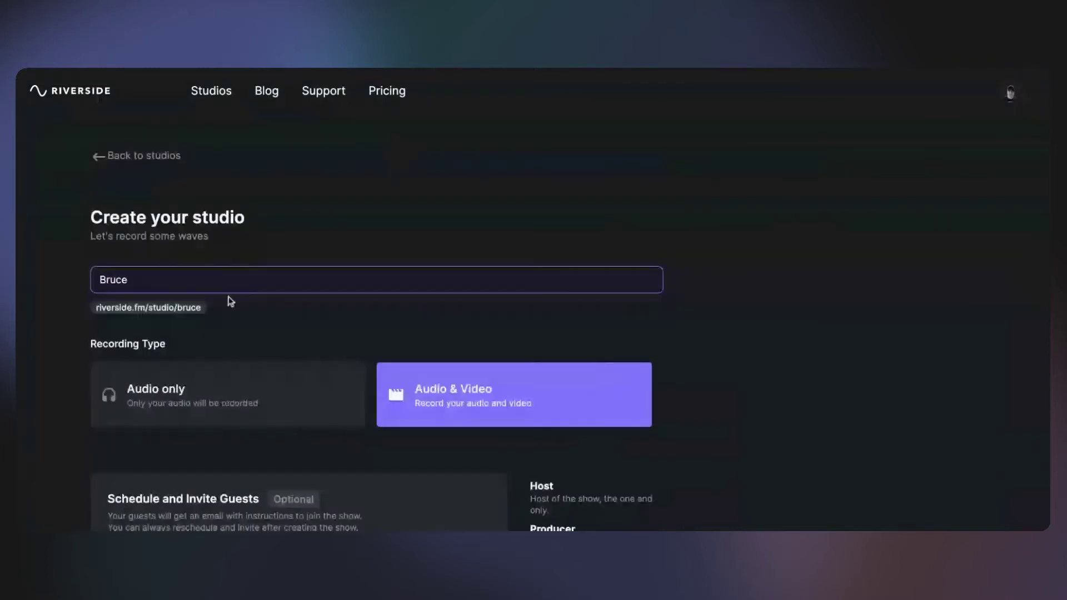
pyautogui.scroll(-3, 245, 300)
pyautogui.scroll(-1, 161, 341)
pyautogui.click(157, 340)
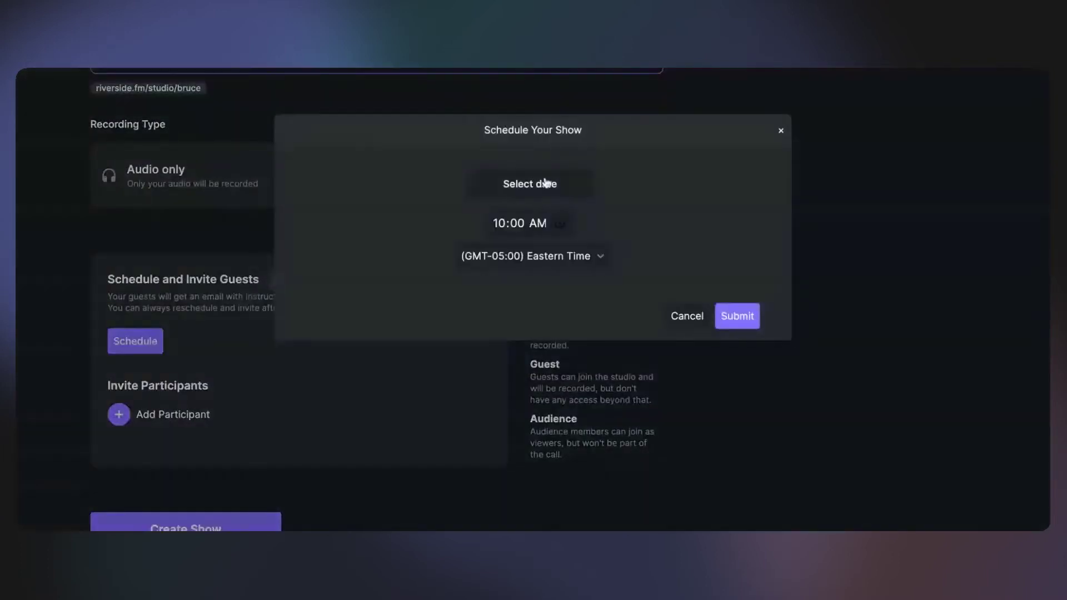
pyautogui.click(685, 314)
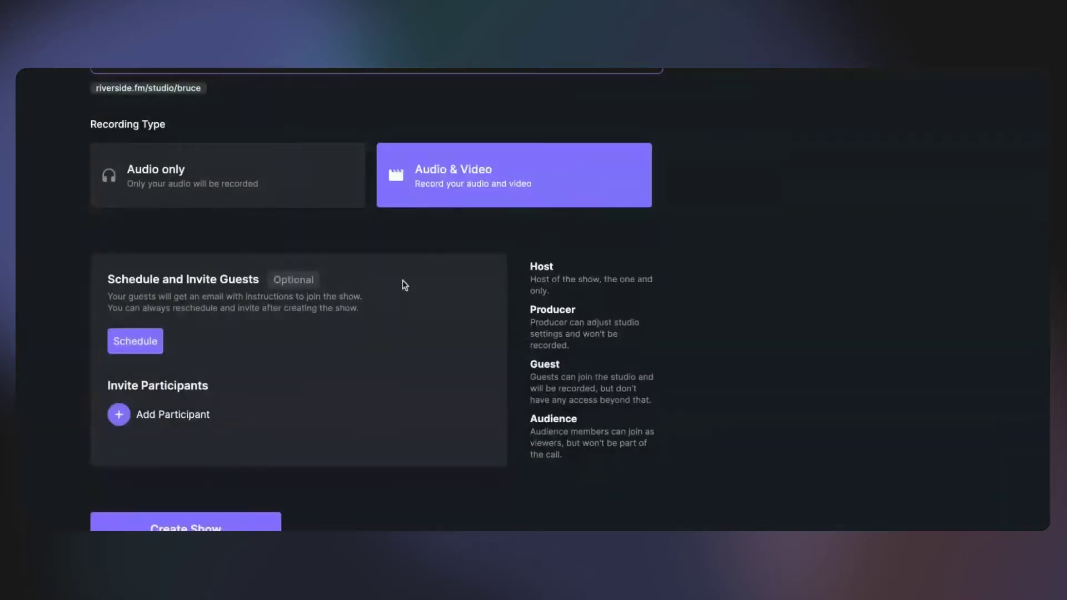
pyautogui.scroll(4, 214, 228)
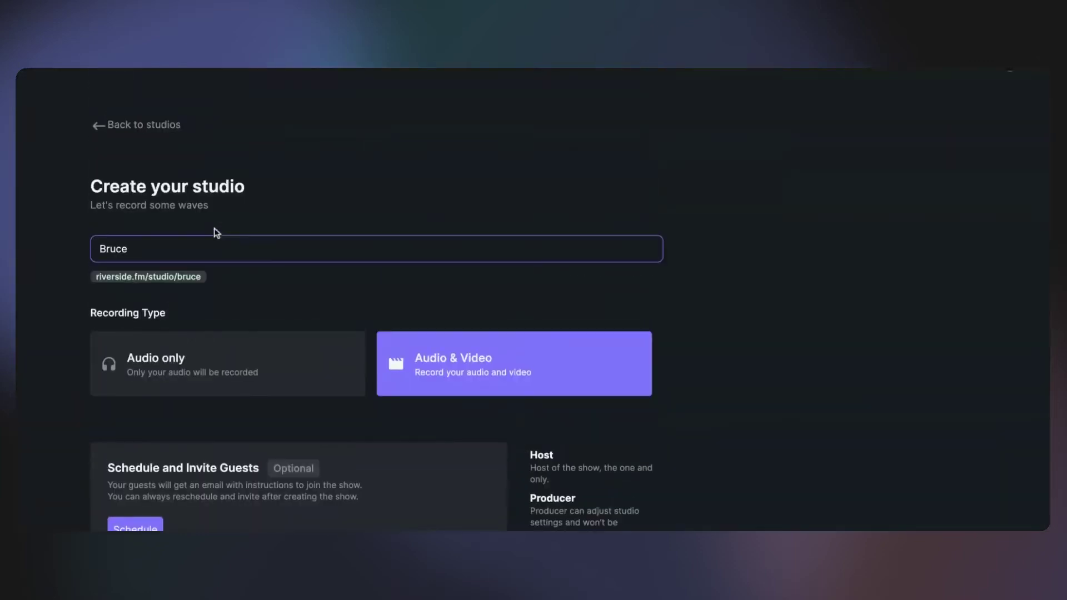
pyautogui.click(142, 137)
# Create a new reusable studio titled Bruce and enter it right away
pyautogui.click(281, 248)
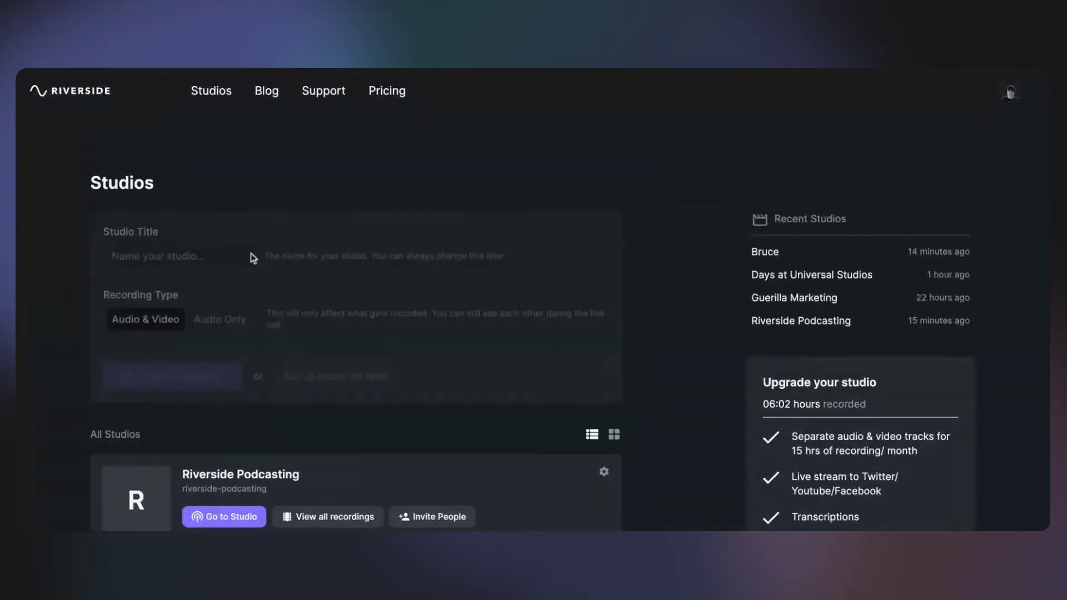
pyautogui.click(160, 253)
pyautogui.write('Bruce')
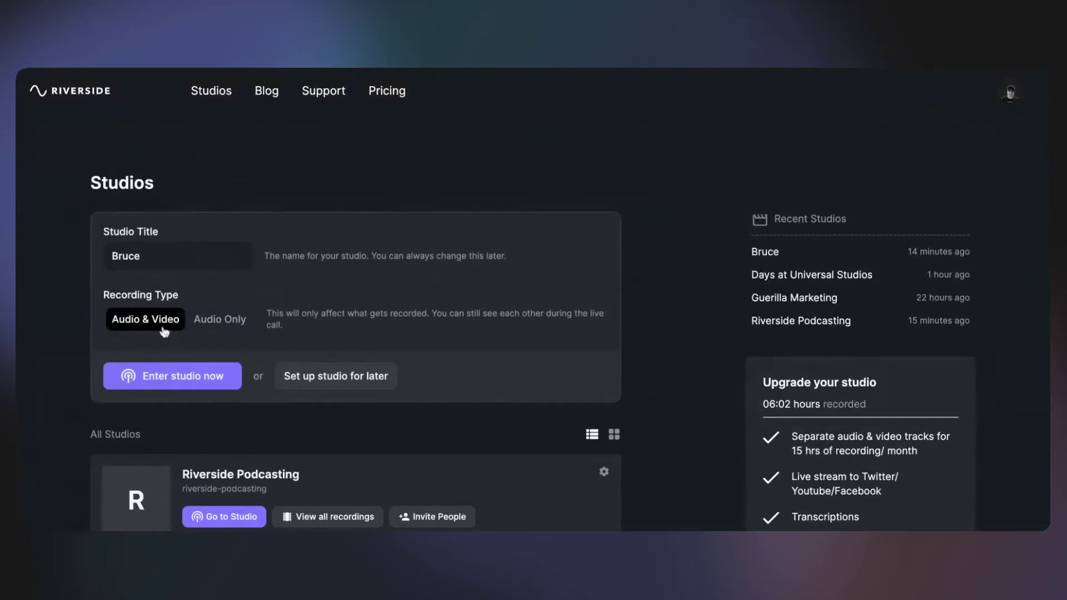
pyautogui.click(188, 378)
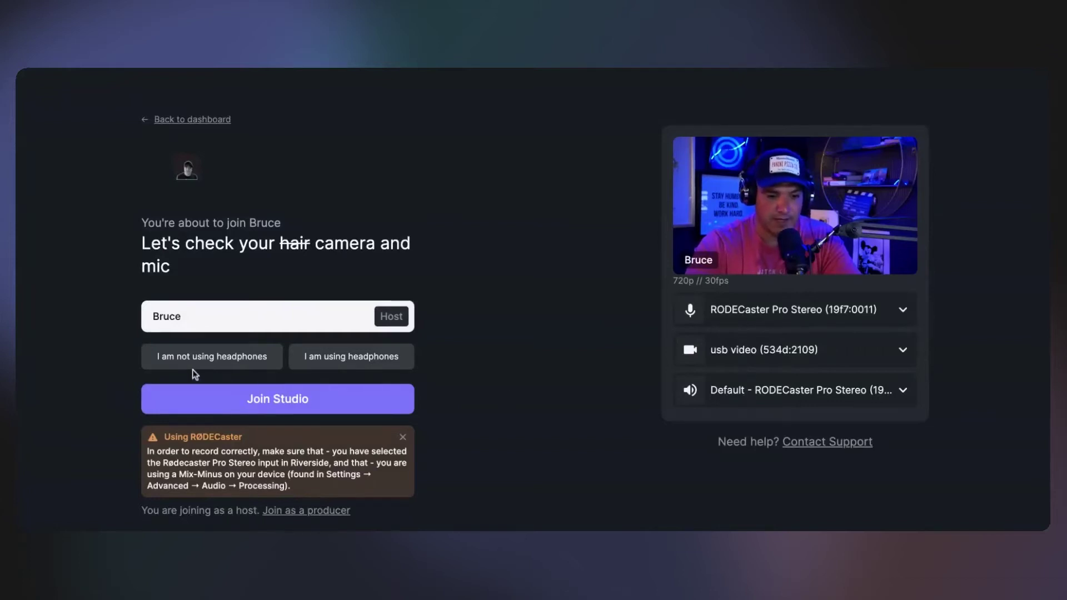
# Declare headphones, join the Bruce studio as host, and dismiss the other-tab warning
pyautogui.click(329, 363)
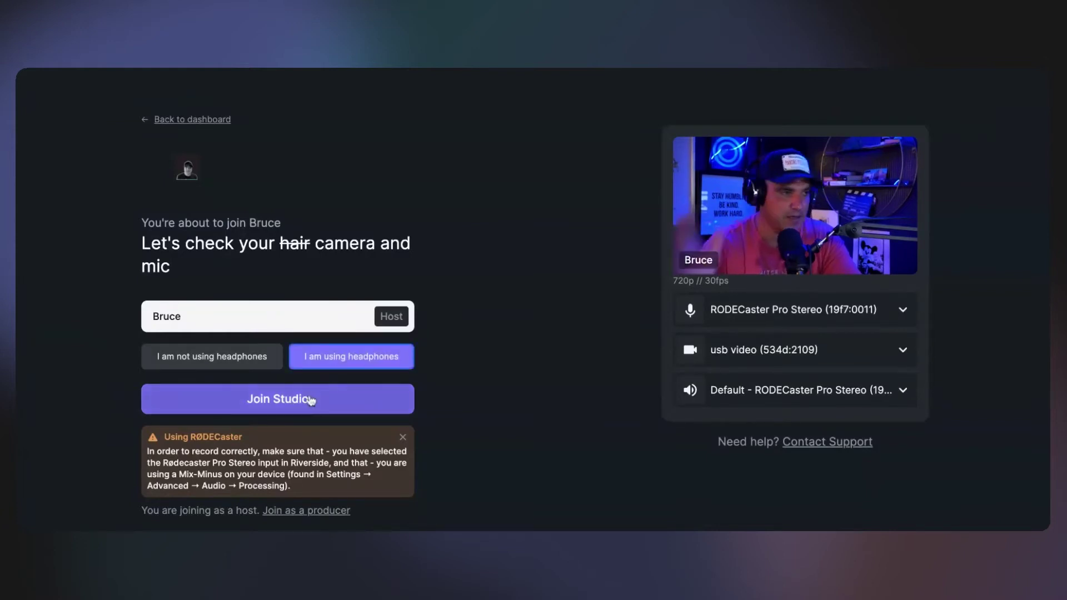
pyautogui.click(311, 400)
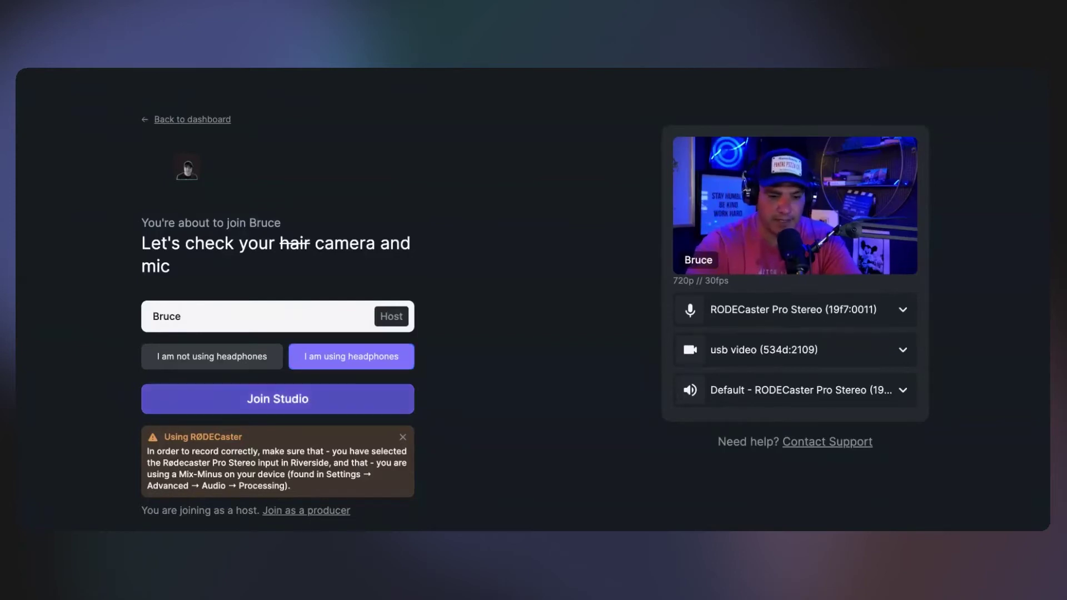
pyautogui.click(472, 252)
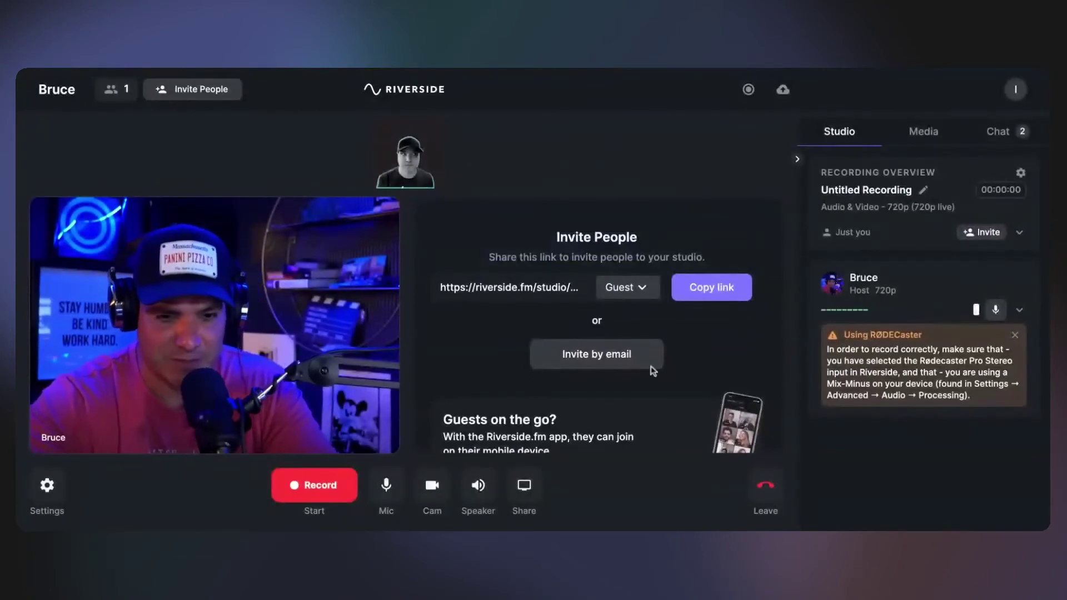
# View the Invite People window with its guest share link and email option, then close it
pyautogui.click(594, 355)
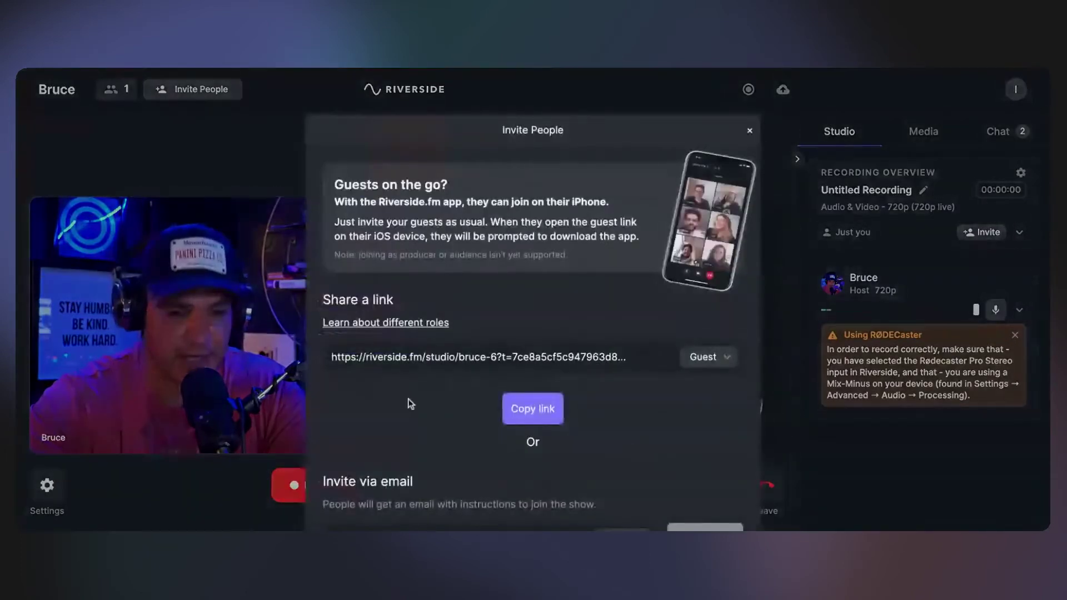
pyautogui.click(751, 132)
# Review the invite link's roles (Audience, Guest, Producer), keeping Guest selected
pyautogui.click(638, 288)
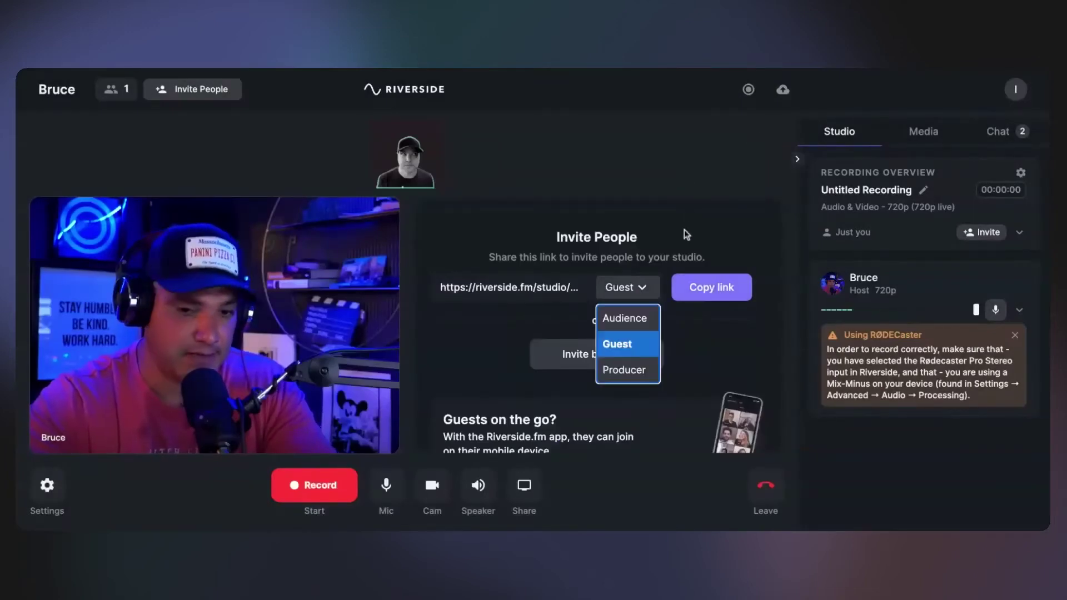
pyautogui.click(661, 167)
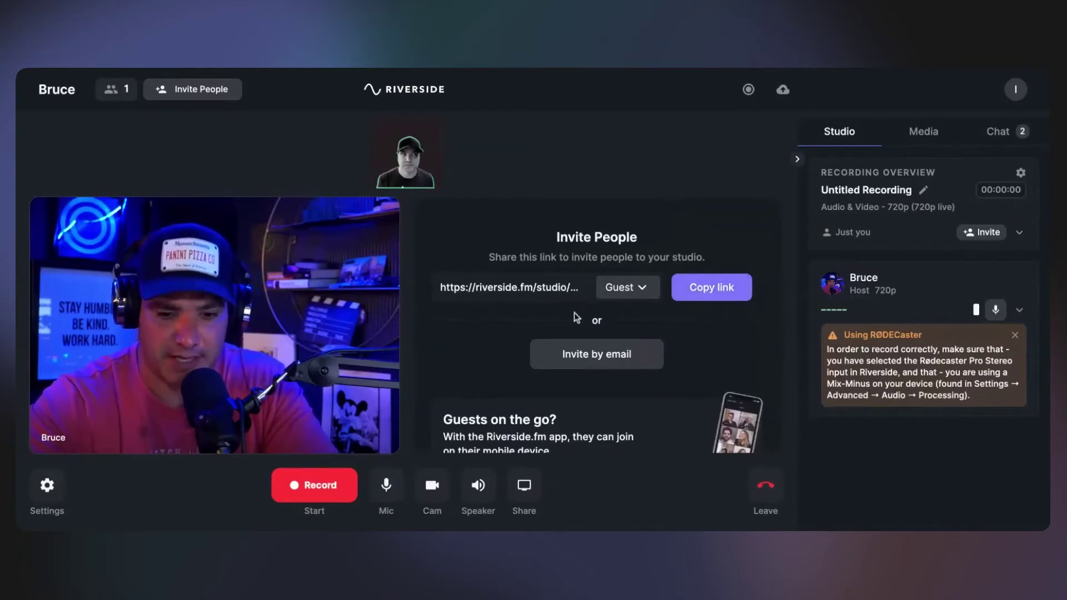
pyautogui.click(619, 289)
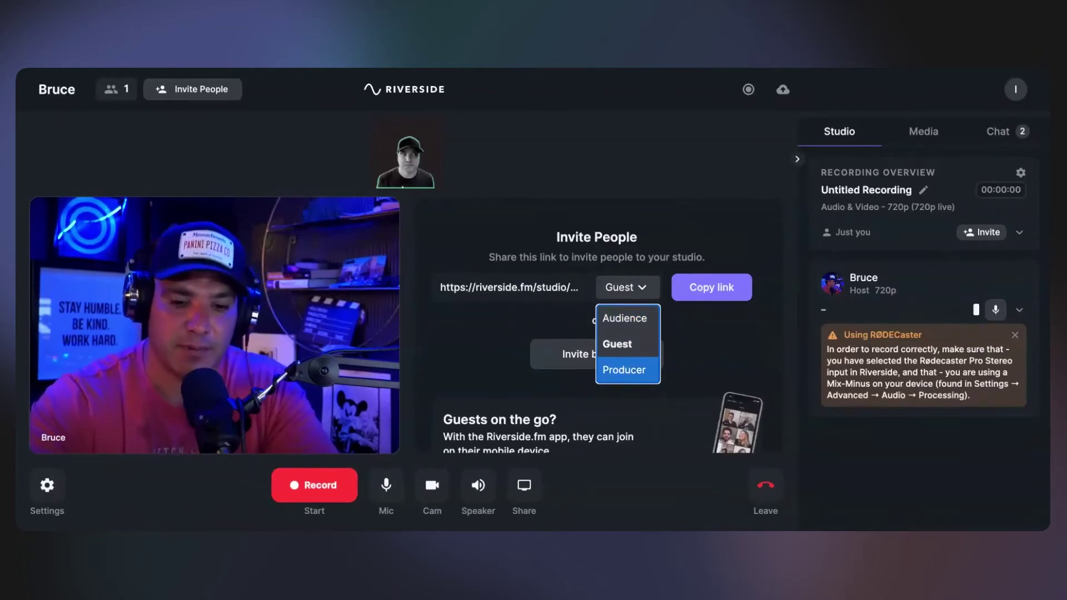
pyautogui.click(633, 187)
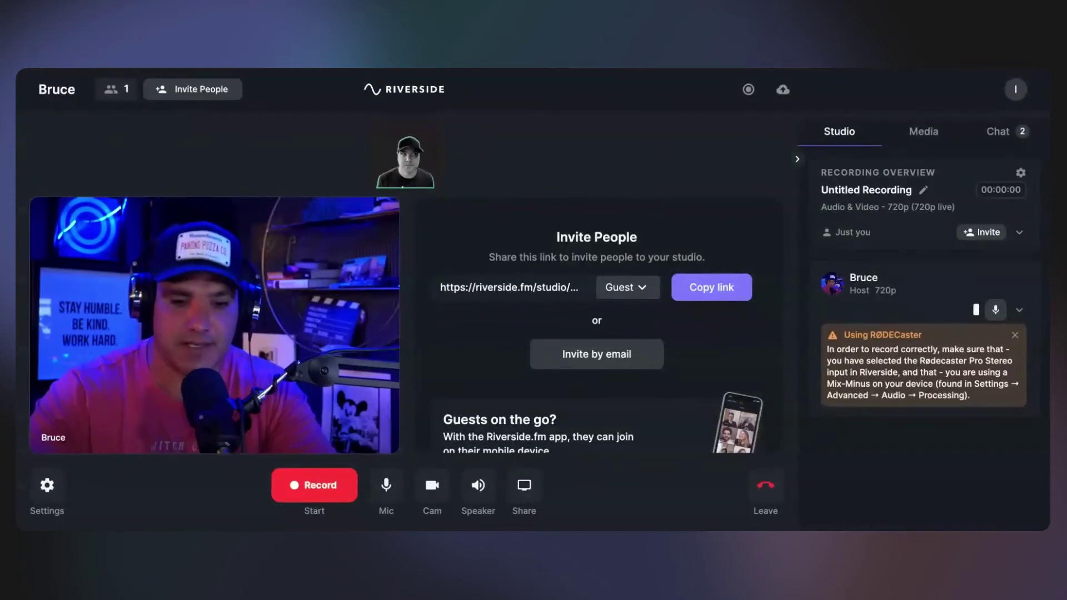
pyautogui.click(633, 287)
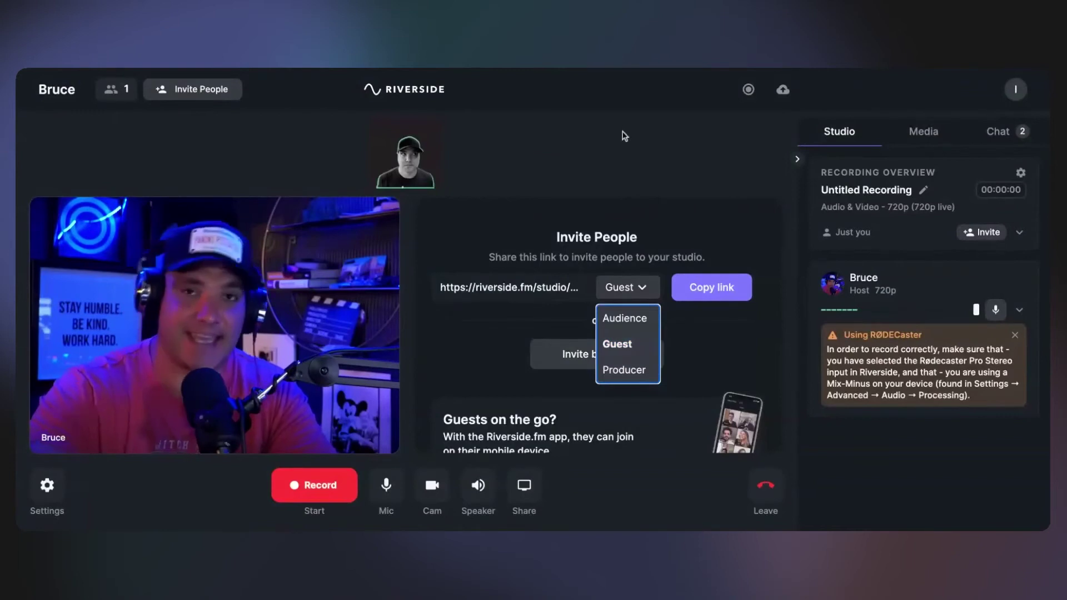
pyautogui.click(526, 161)
pyautogui.click(336, 497)
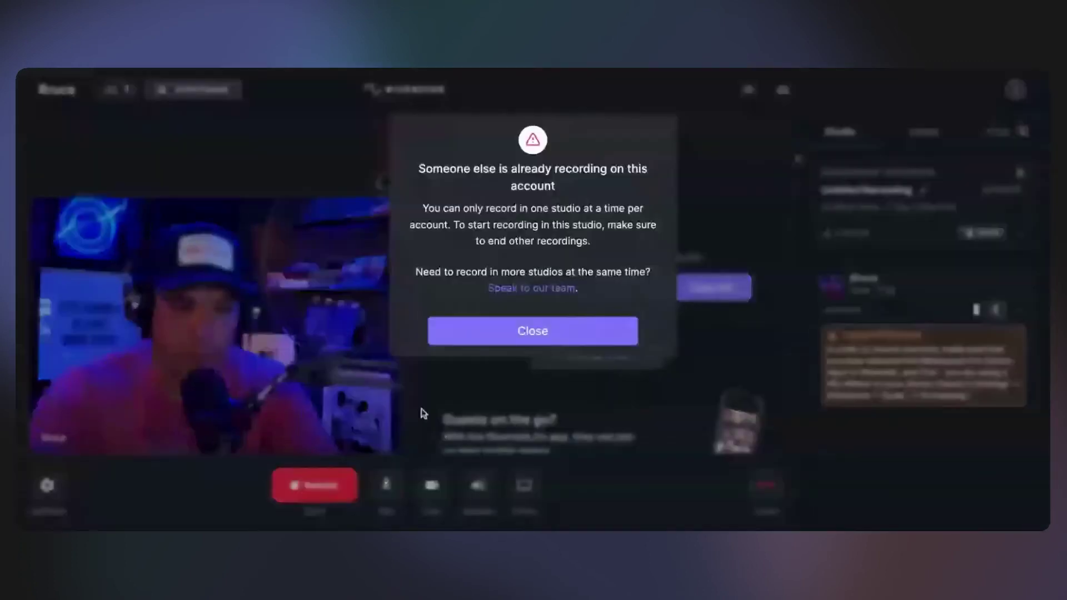
pyautogui.click(451, 332)
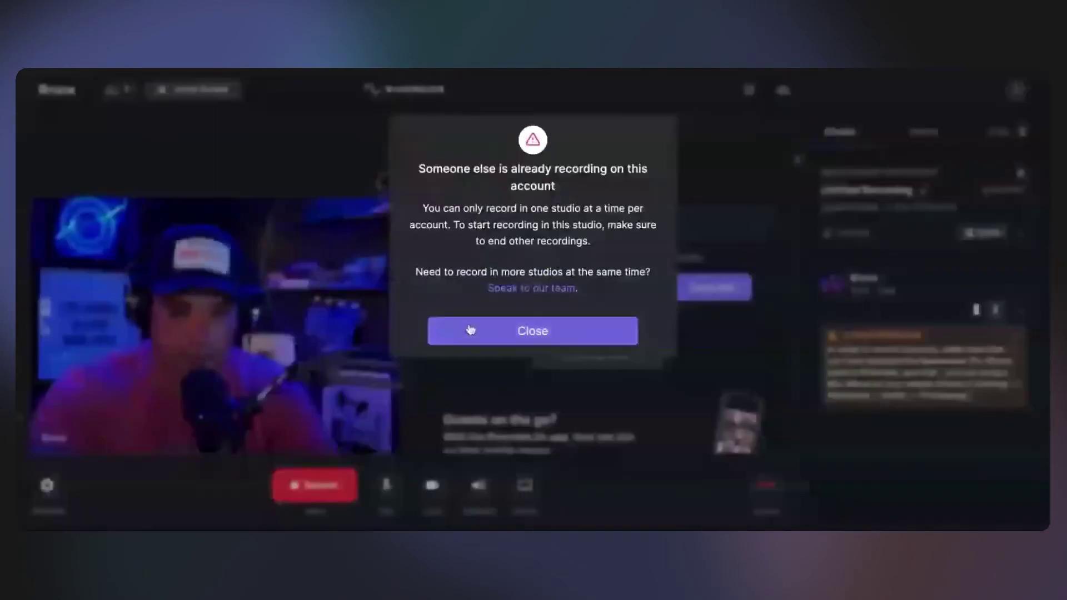
pyautogui.click(470, 332)
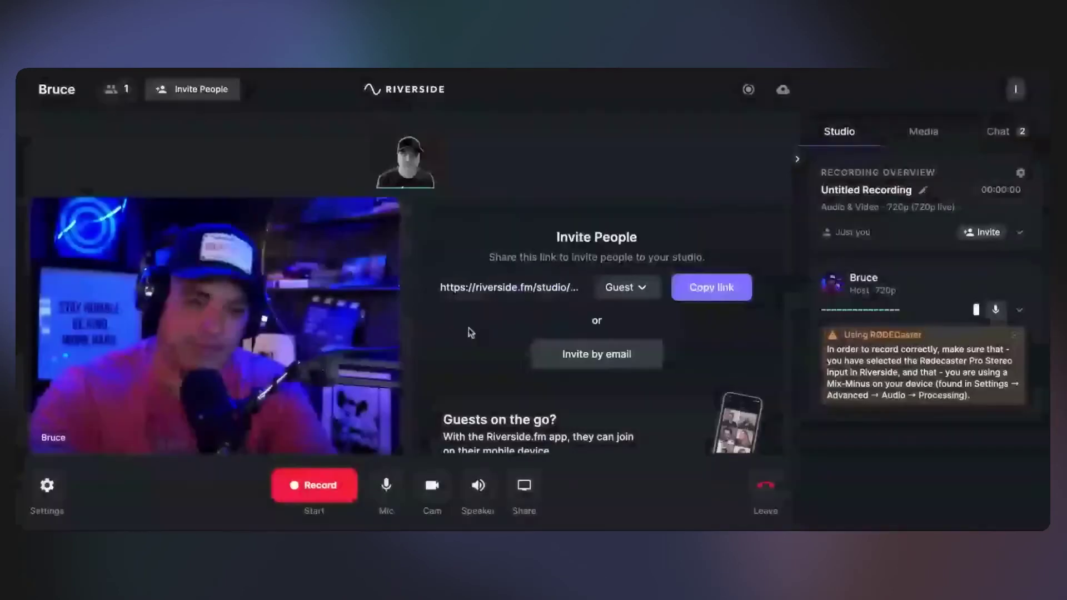
pyautogui.click(475, 481)
pyautogui.click(542, 414)
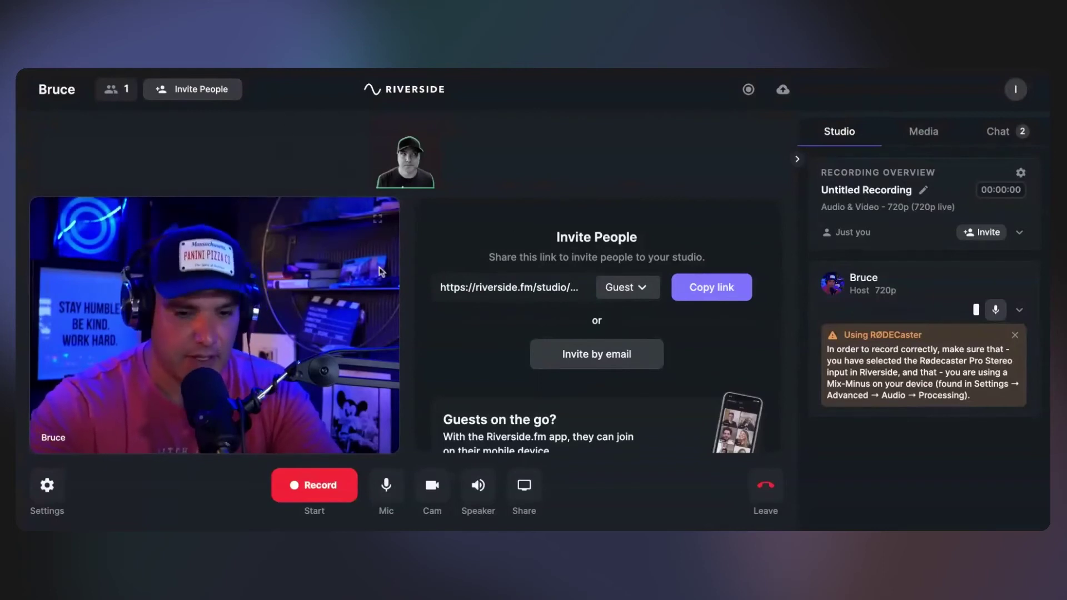
# Check the microphone, camera and speaker output choices without changing them
pyautogui.click(379, 489)
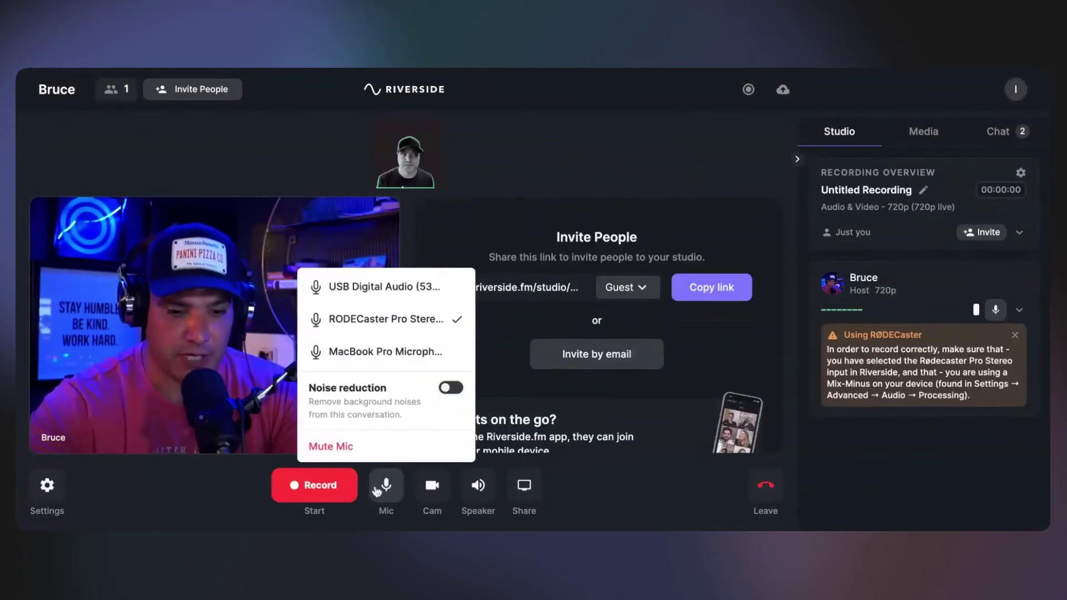
pyautogui.click(384, 488)
pyautogui.click(432, 486)
pyautogui.click(475, 486)
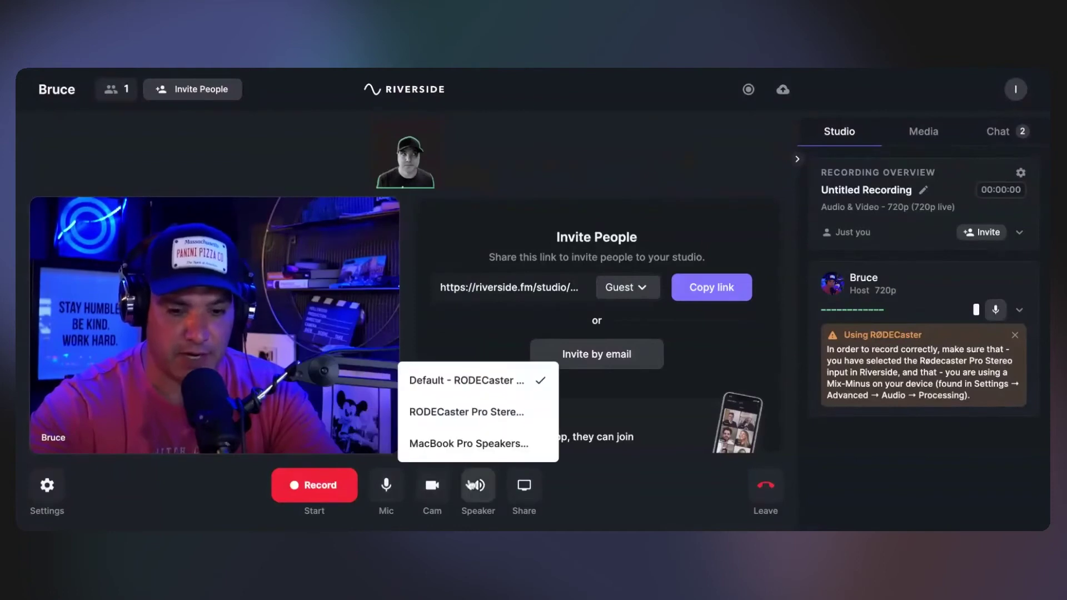
pyautogui.click(475, 485)
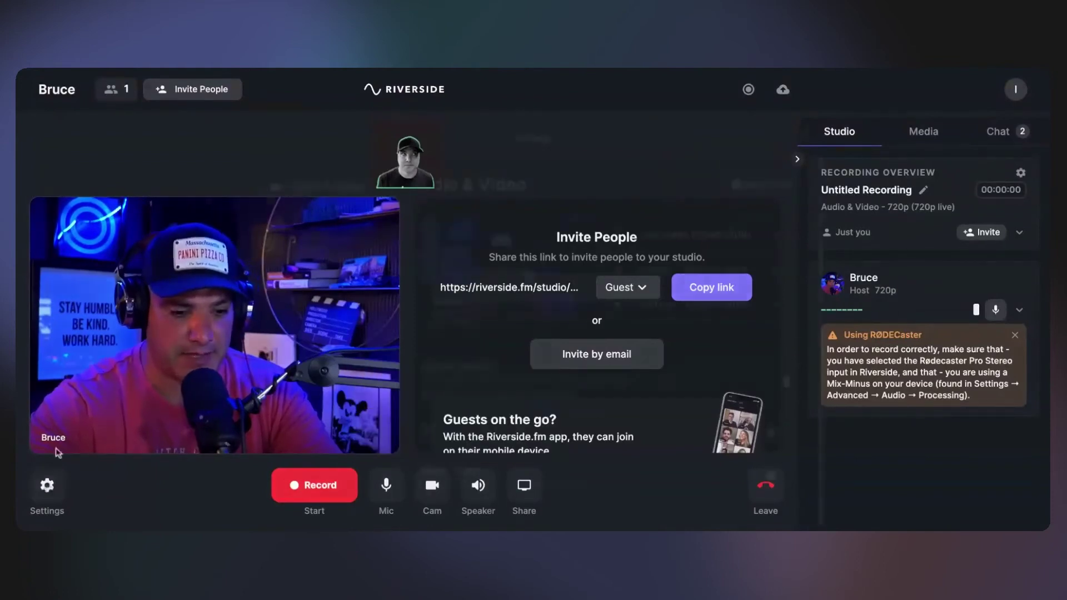
# Set the Bruce studio type to Private in General settings and close the settings
pyautogui.click(47, 485)
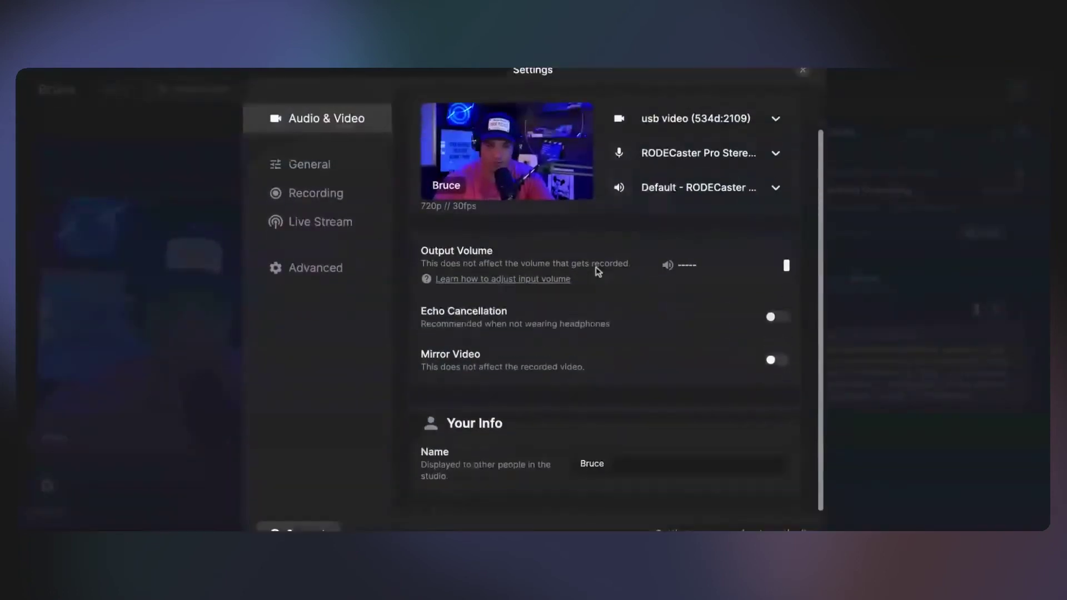
pyautogui.scroll(2, 560, 251)
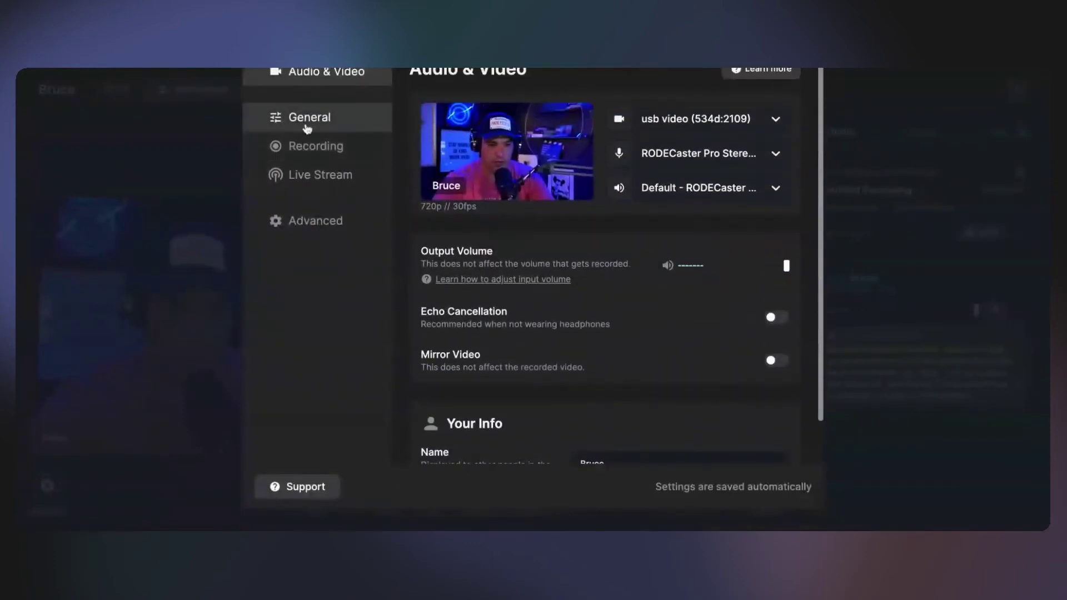
pyautogui.click(306, 127)
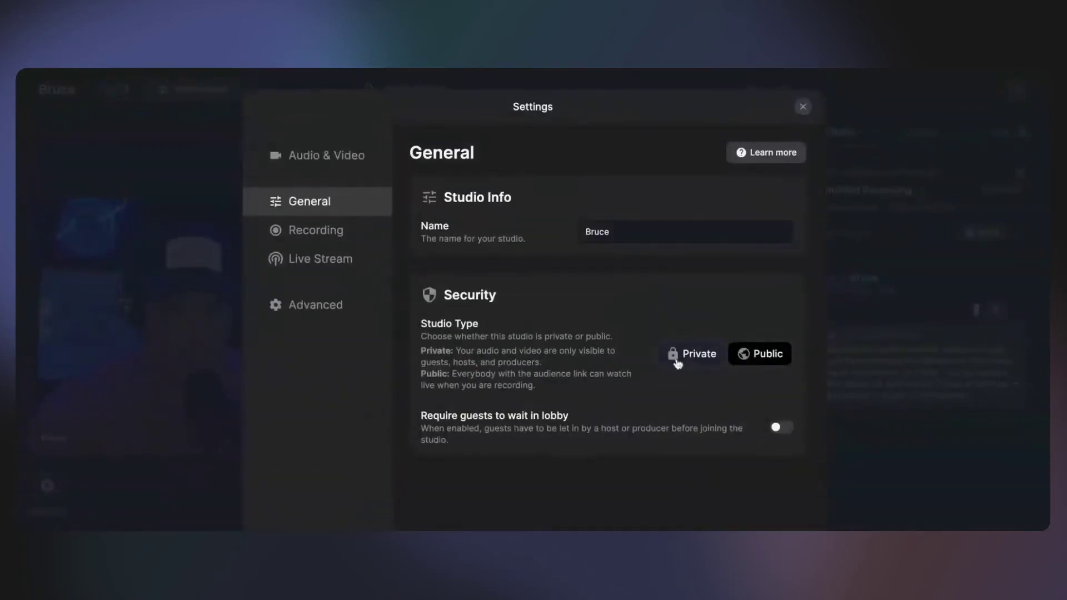
pyautogui.click(685, 355)
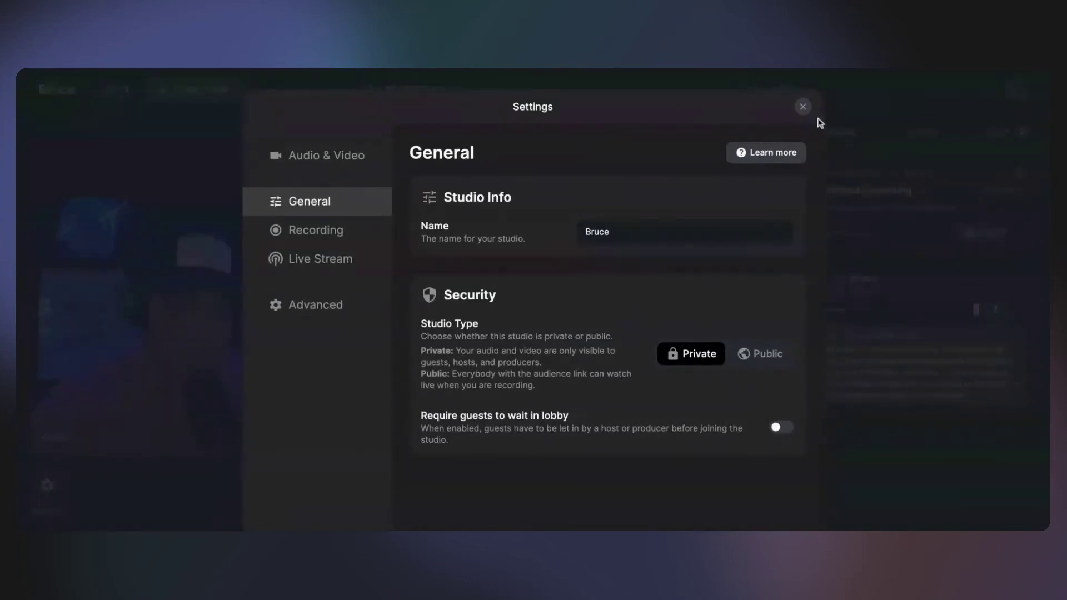
pyautogui.click(804, 107)
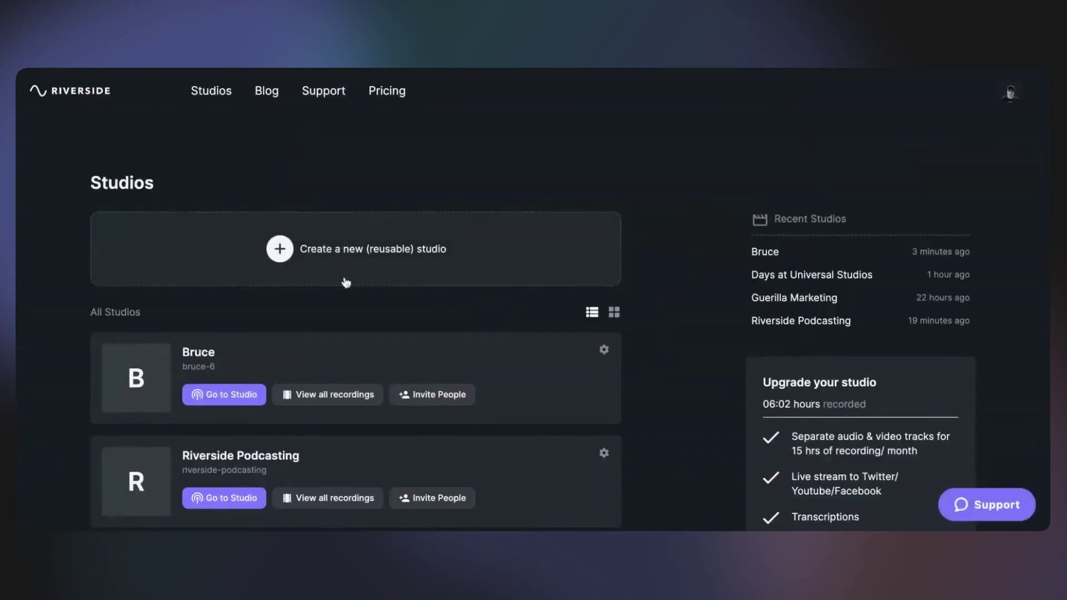
# Open the Aug 1, 2022 Untitled Recording from View all recordings and choose Edit & export
pyautogui.scroll(-1, 348, 333)
pyautogui.scroll(-3, 349, 356)
pyautogui.scroll(-4, 384, 300)
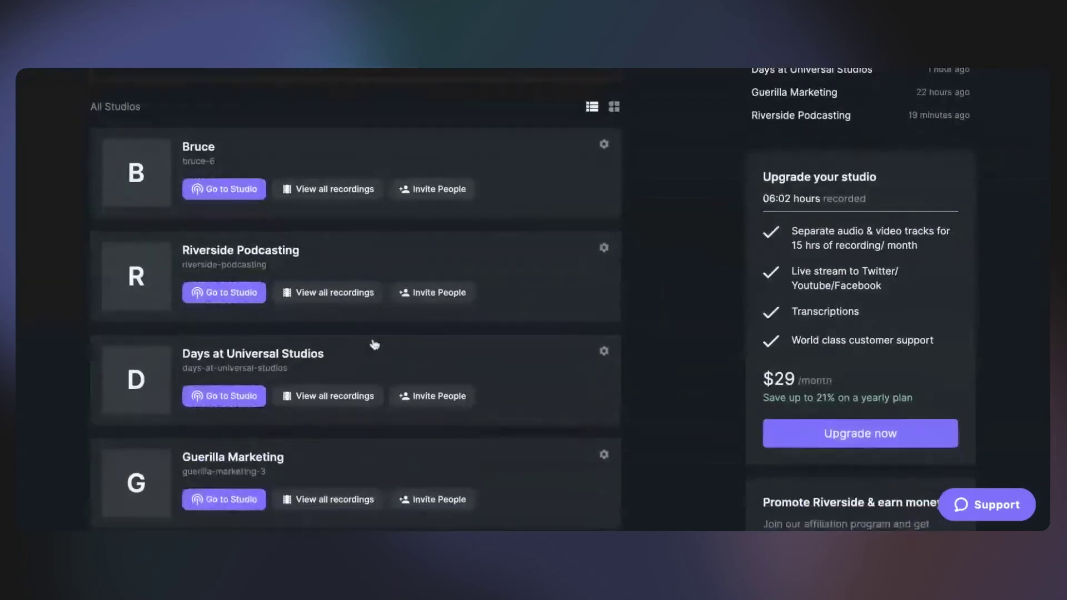
pyautogui.scroll(-4, 371, 350)
pyautogui.click(354, 337)
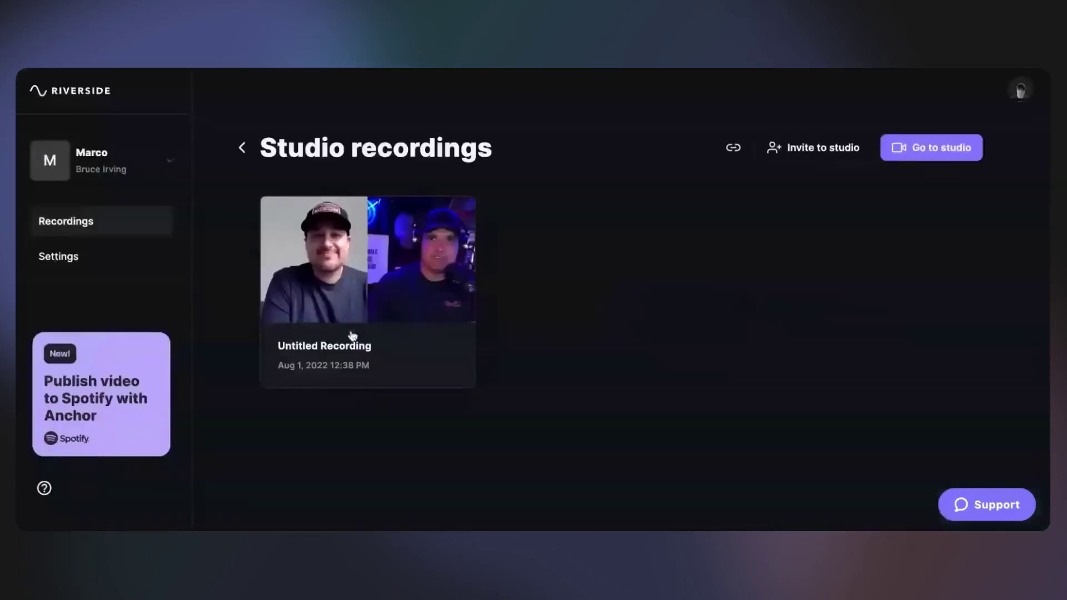
pyautogui.click(463, 276)
pyautogui.scroll(-10, 572, 205)
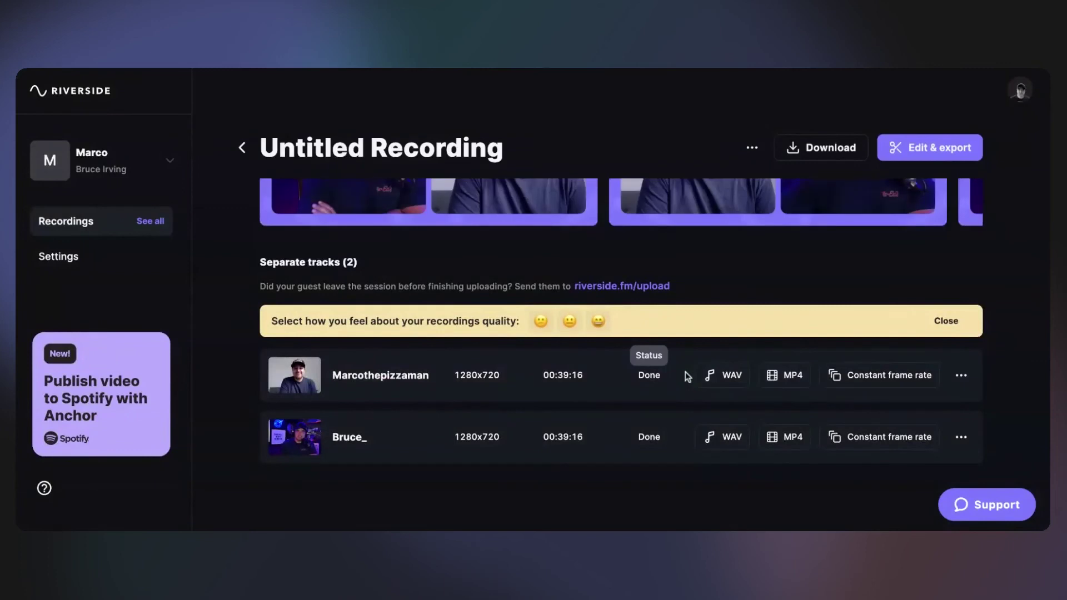
pyautogui.scroll(10, 687, 377)
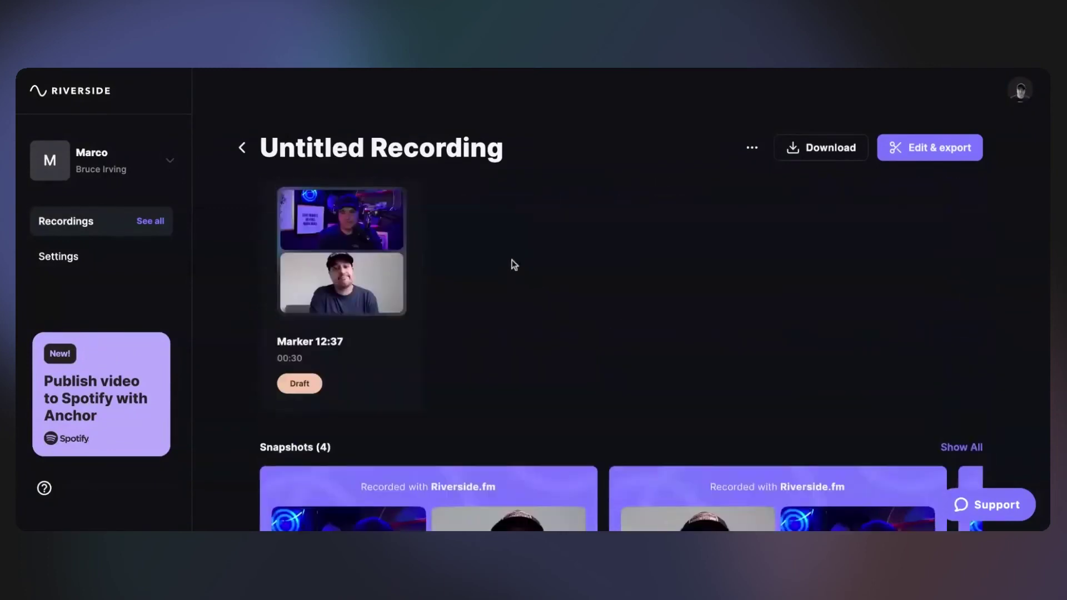
pyautogui.scroll(5, 512, 264)
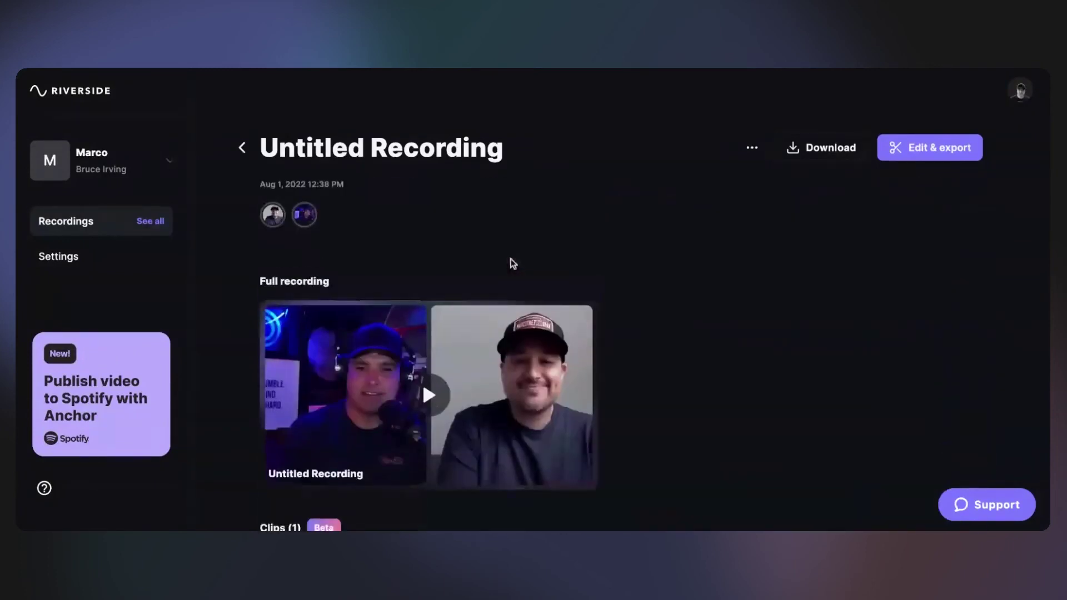
pyautogui.click(507, 391)
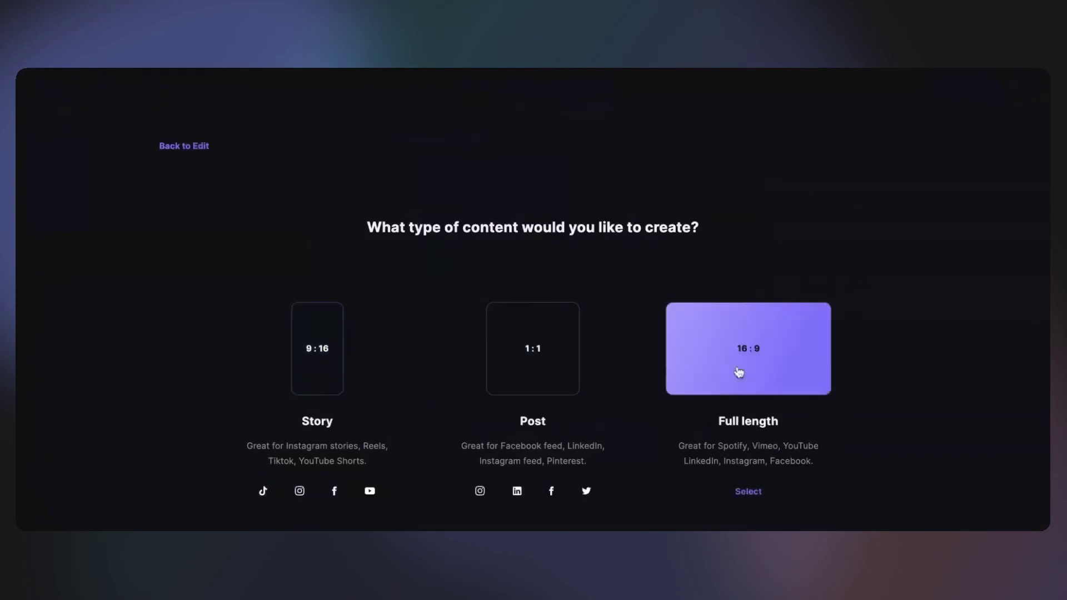
# Create full-length 16:9 content and review the clip's Tracks and Size options
pyautogui.click(738, 373)
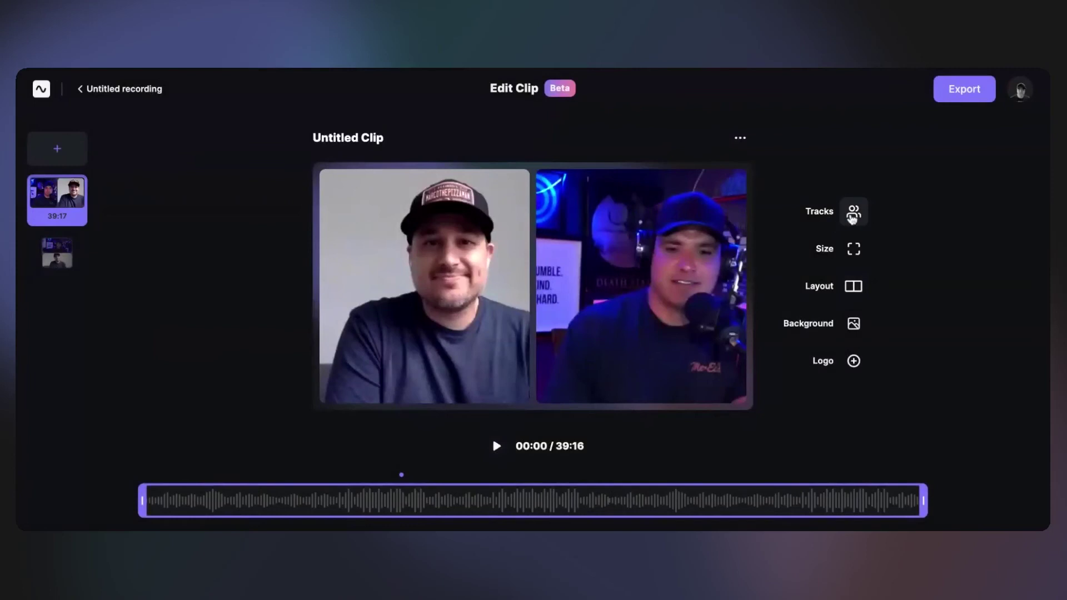
pyautogui.click(852, 212)
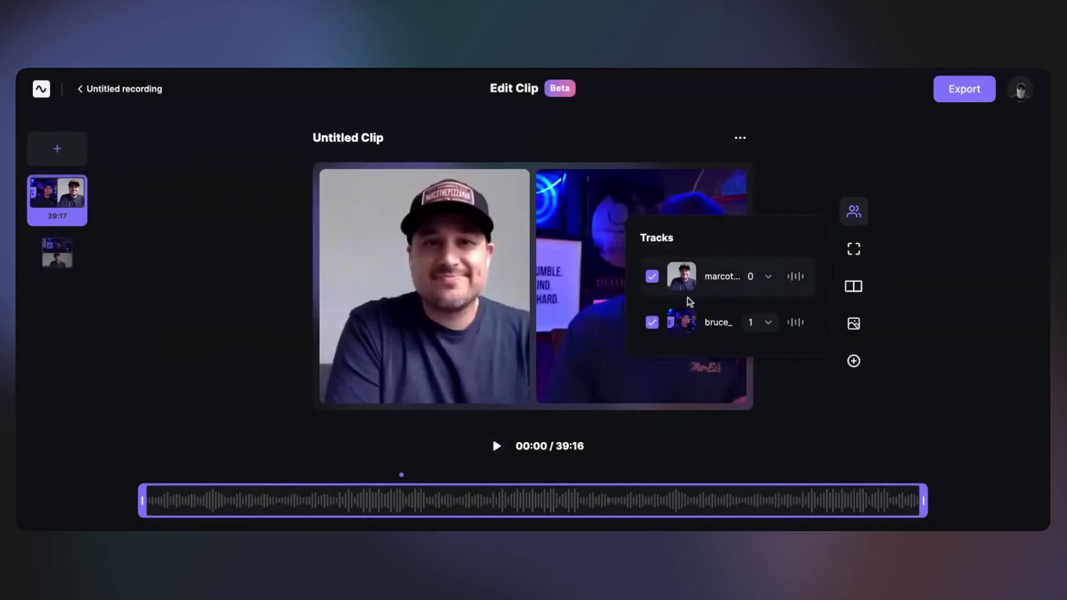
pyautogui.click(854, 251)
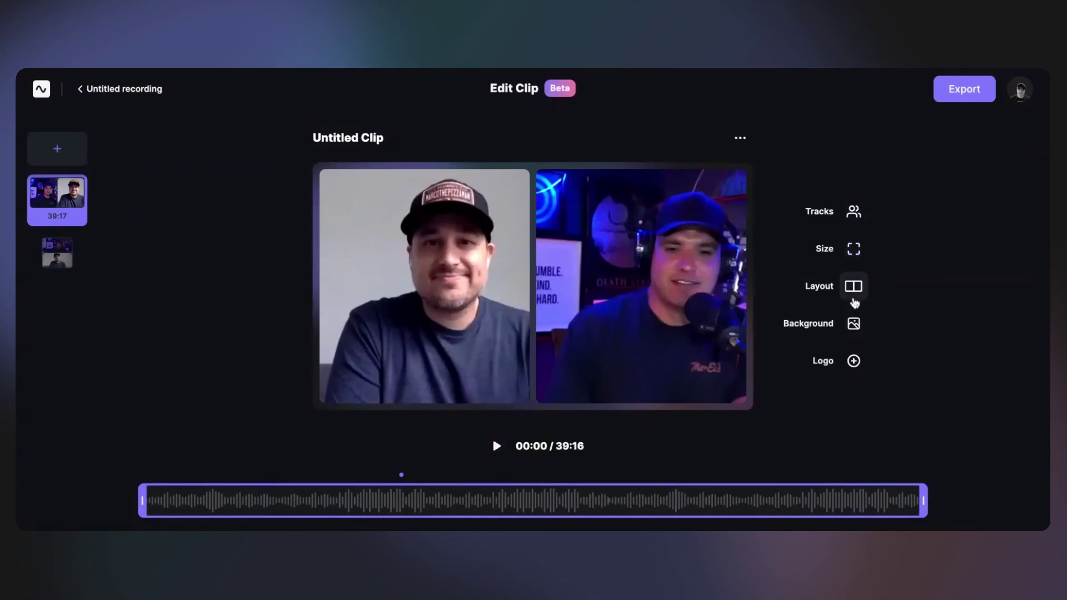
# In Layout, toggle Keep aspect ratio, try AI speaker, then pick the side-by-side grid
pyautogui.click(854, 297)
pyautogui.click(806, 331)
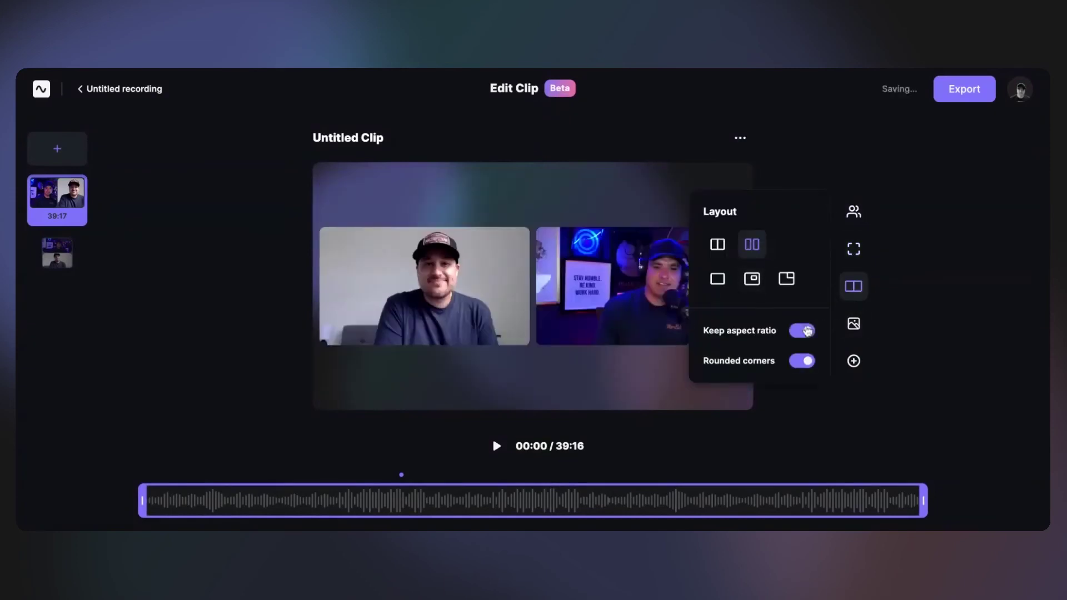
pyautogui.click(753, 279)
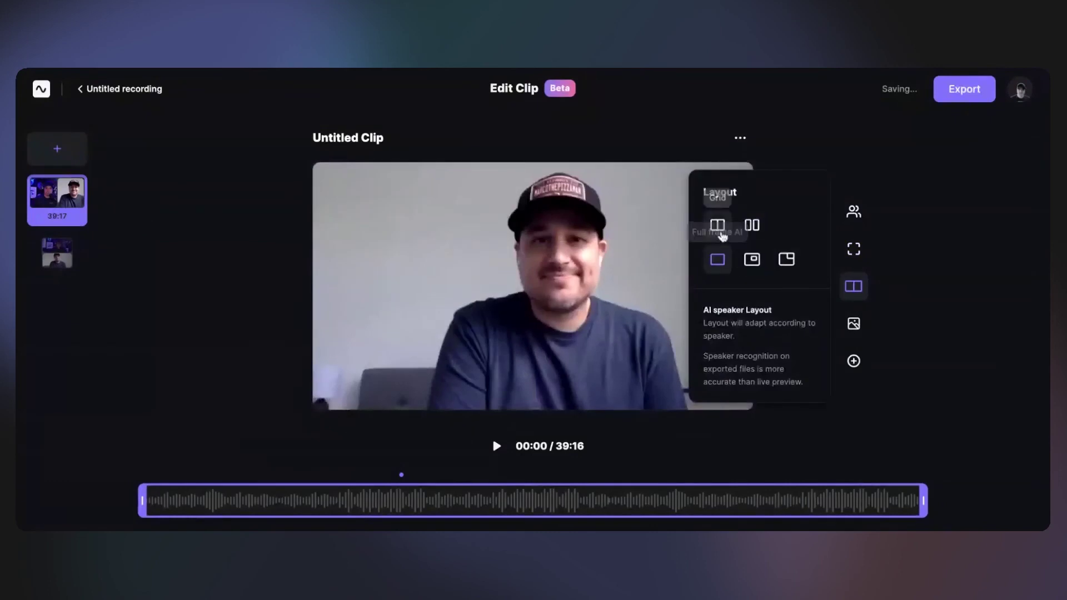
pyautogui.click(753, 226)
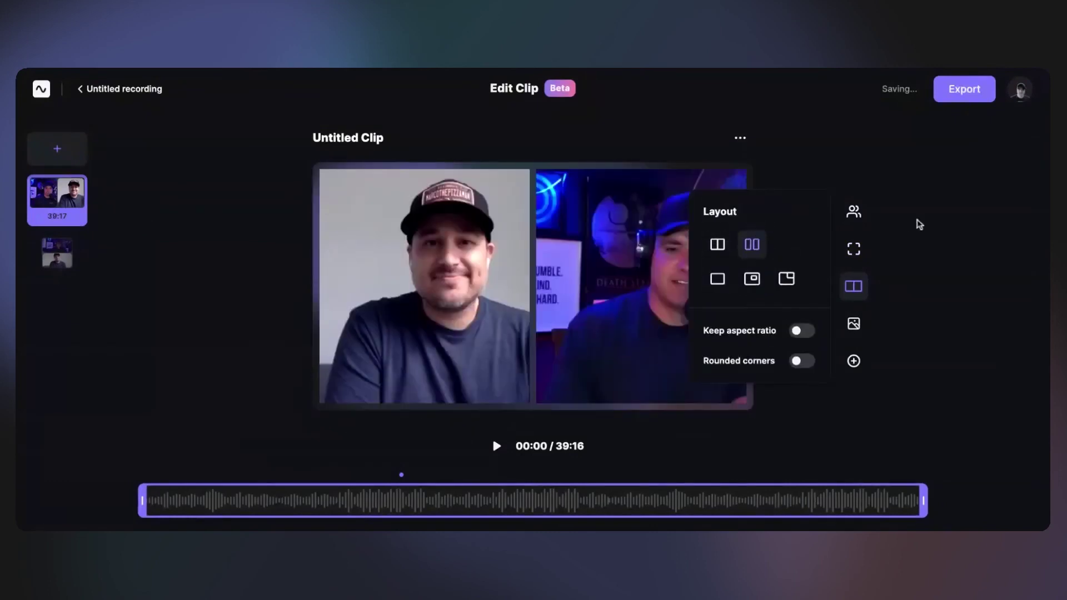
# Apply the yellow-to-purple gradient background and preview the clip with Play and Pause
pyautogui.moveTo(860, 322)
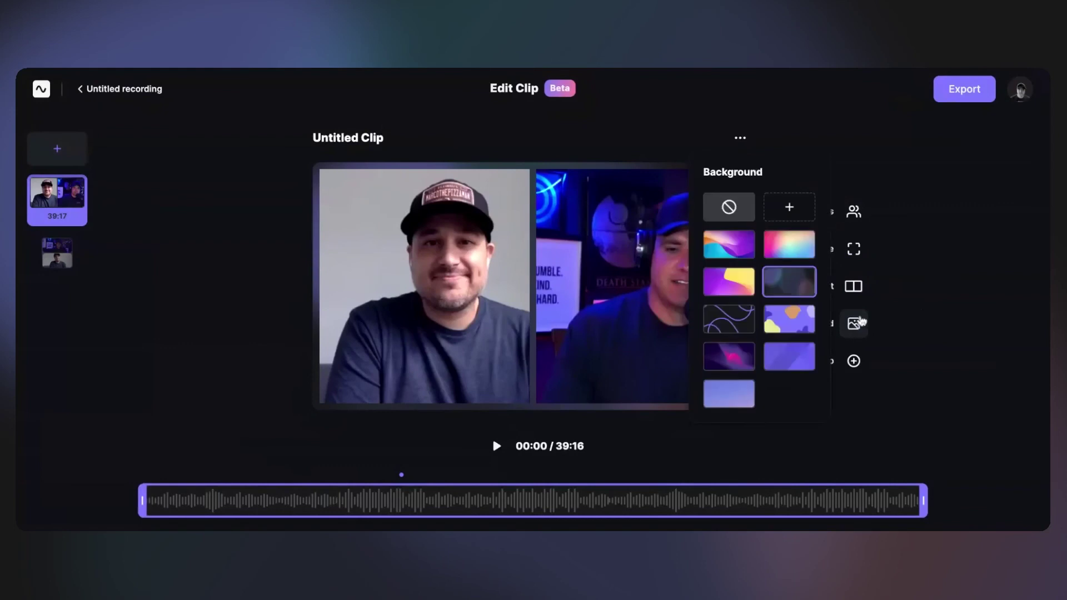
pyautogui.click(729, 286)
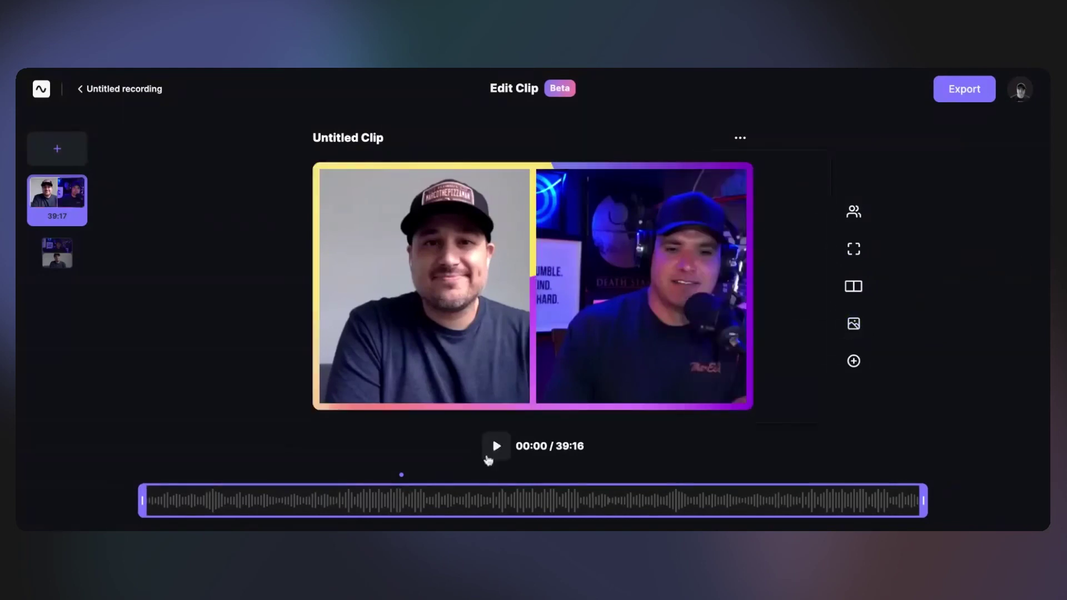
pyautogui.click(497, 446)
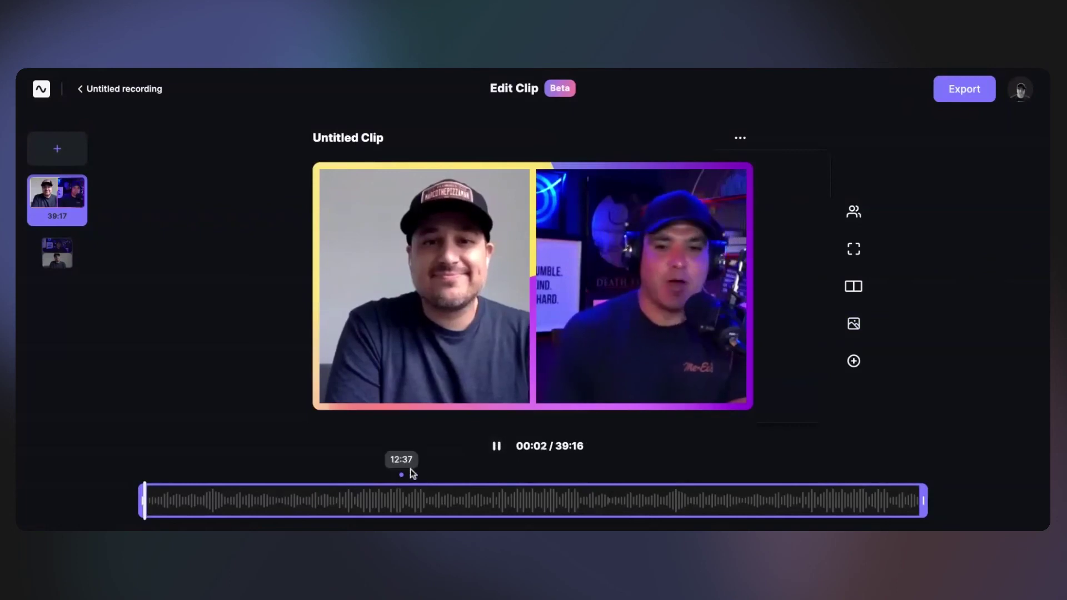
pyautogui.click(509, 451)
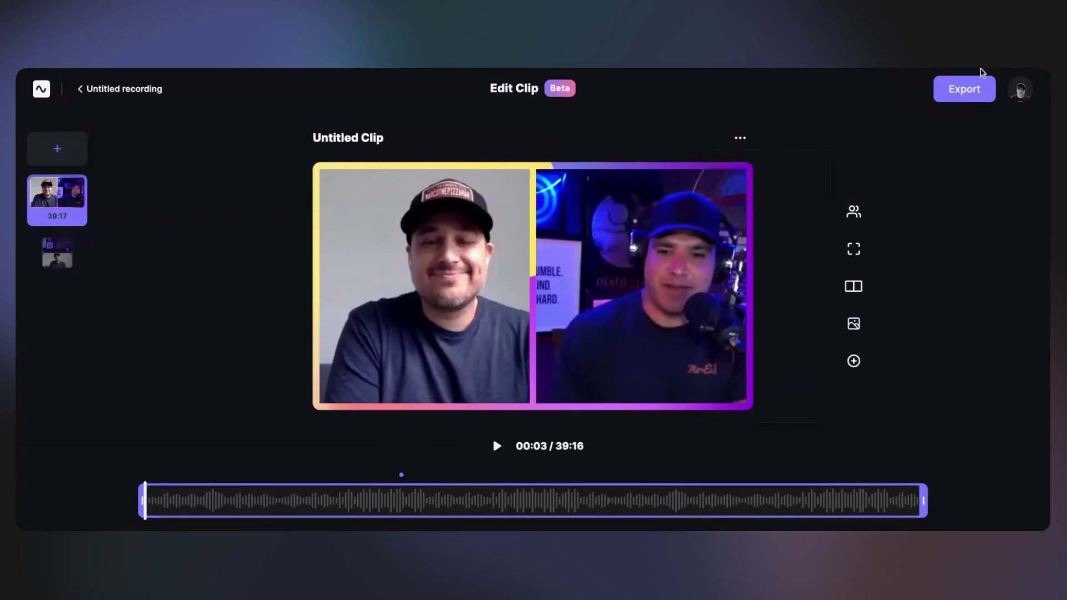